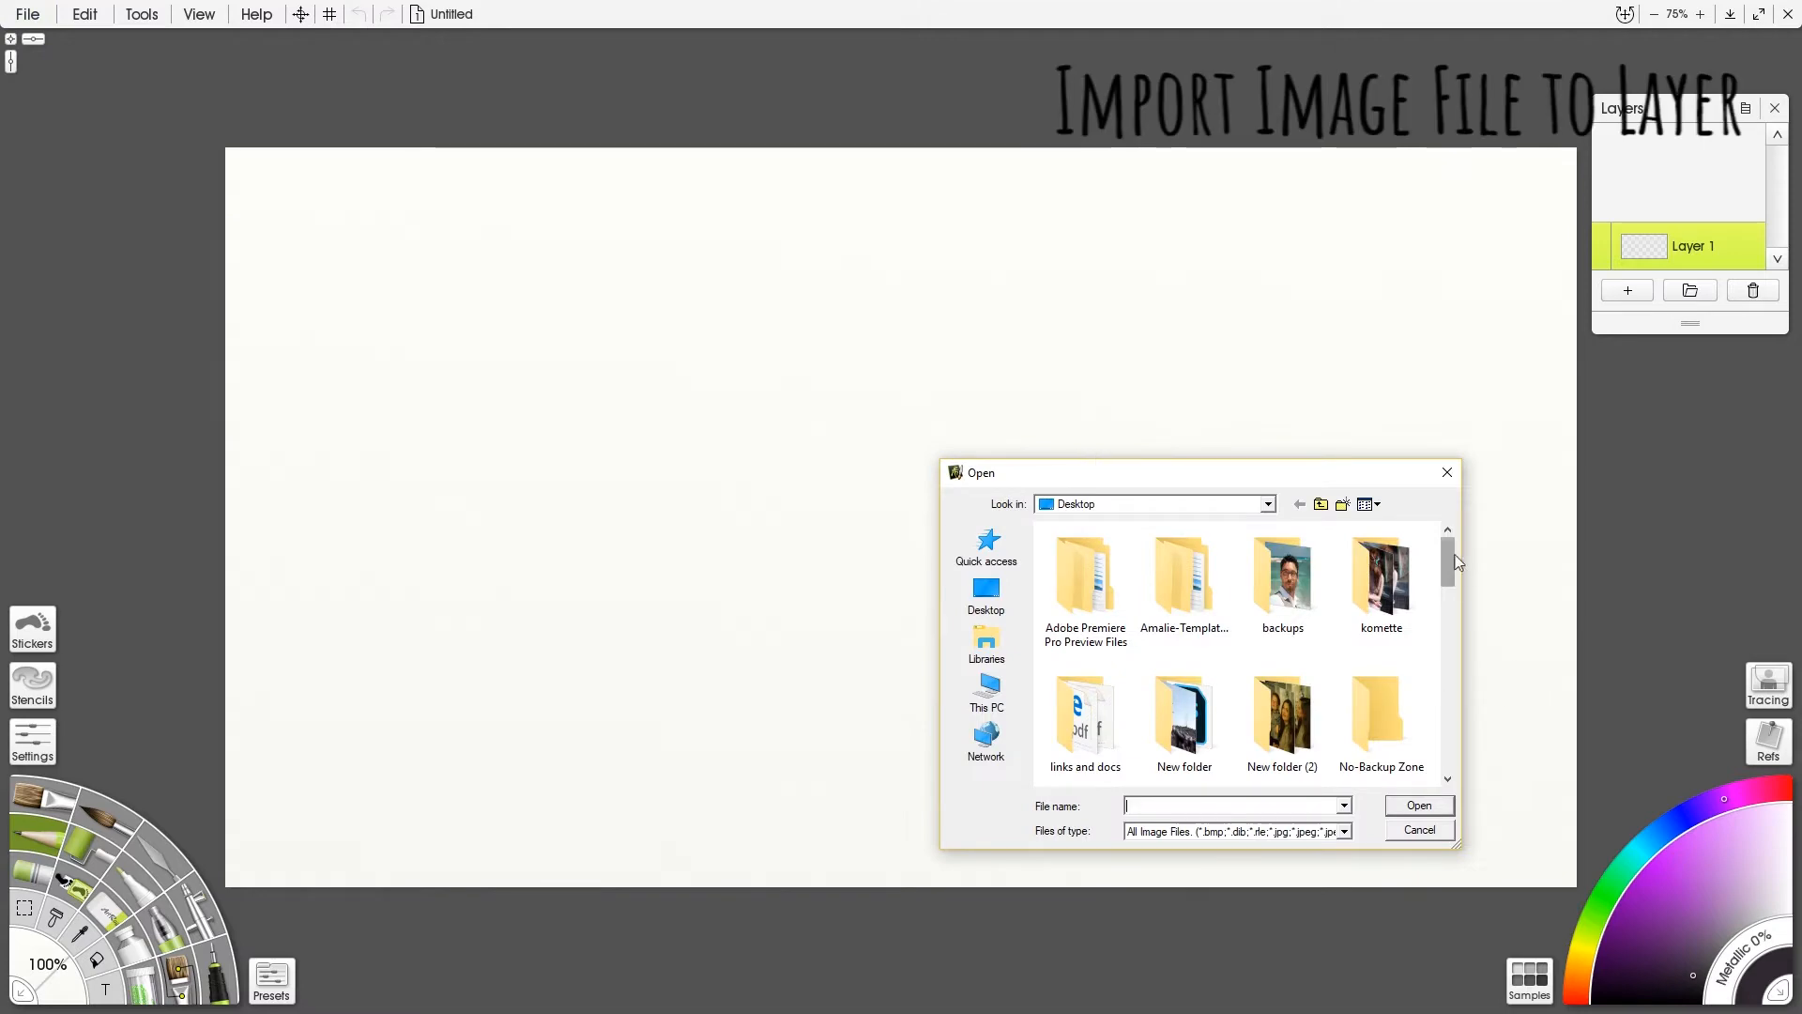
- Import the wood background image from the New folder on the desktop into a layer
double_click(1184, 713)
click(1108, 590)
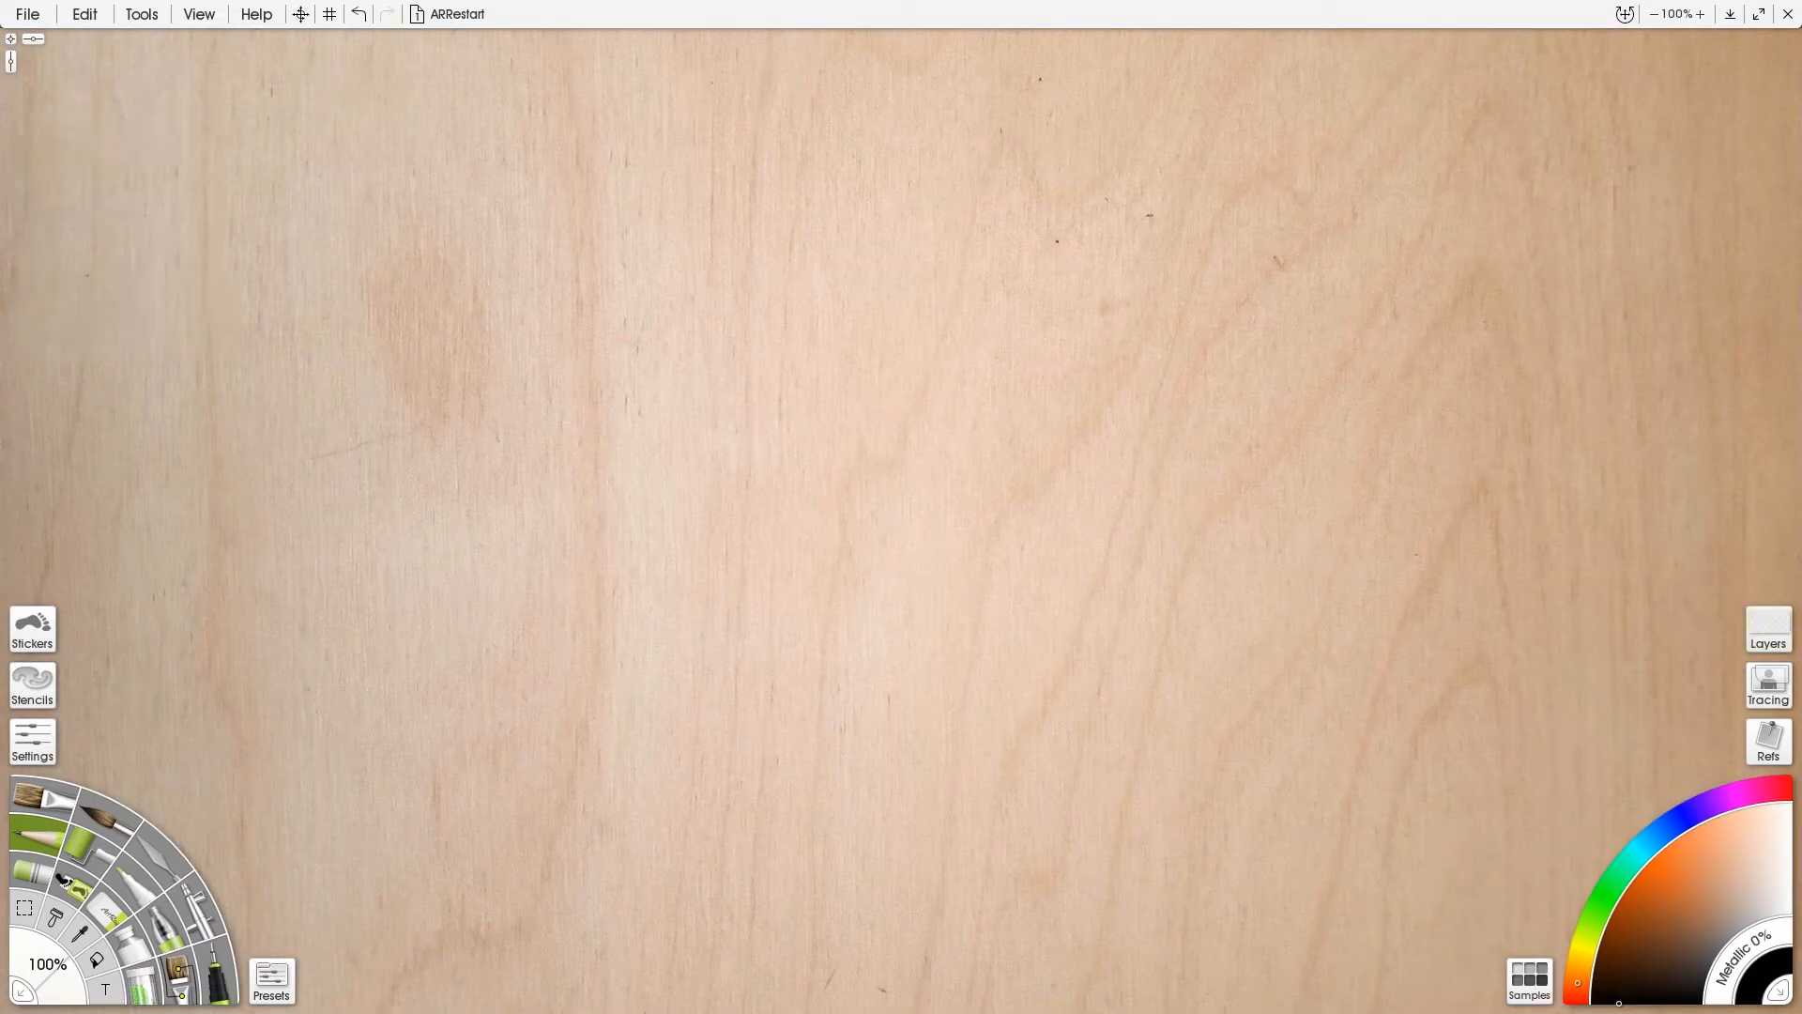
- Sketch the tree's spreading branches and the upper part of its trunk with pencil strokes over the wood background
drag(511, 425, 728, 533)
drag(860, 520, 855, 535)
drag(873, 533, 882, 551)
mouse_move(916, 491)
mouse_down()
mouse_move(901, 540)
mouse_move(1002, 478)
mouse_up()
drag(1002, 474, 1099, 416)
drag(460, 437, 496, 428)
drag(618, 489, 575, 524)
drag(705, 509, 771, 577)
drag(727, 526, 774, 601)
drag(880, 537, 822, 593)
drag(850, 559, 825, 610)
drag(864, 455, 840, 512)
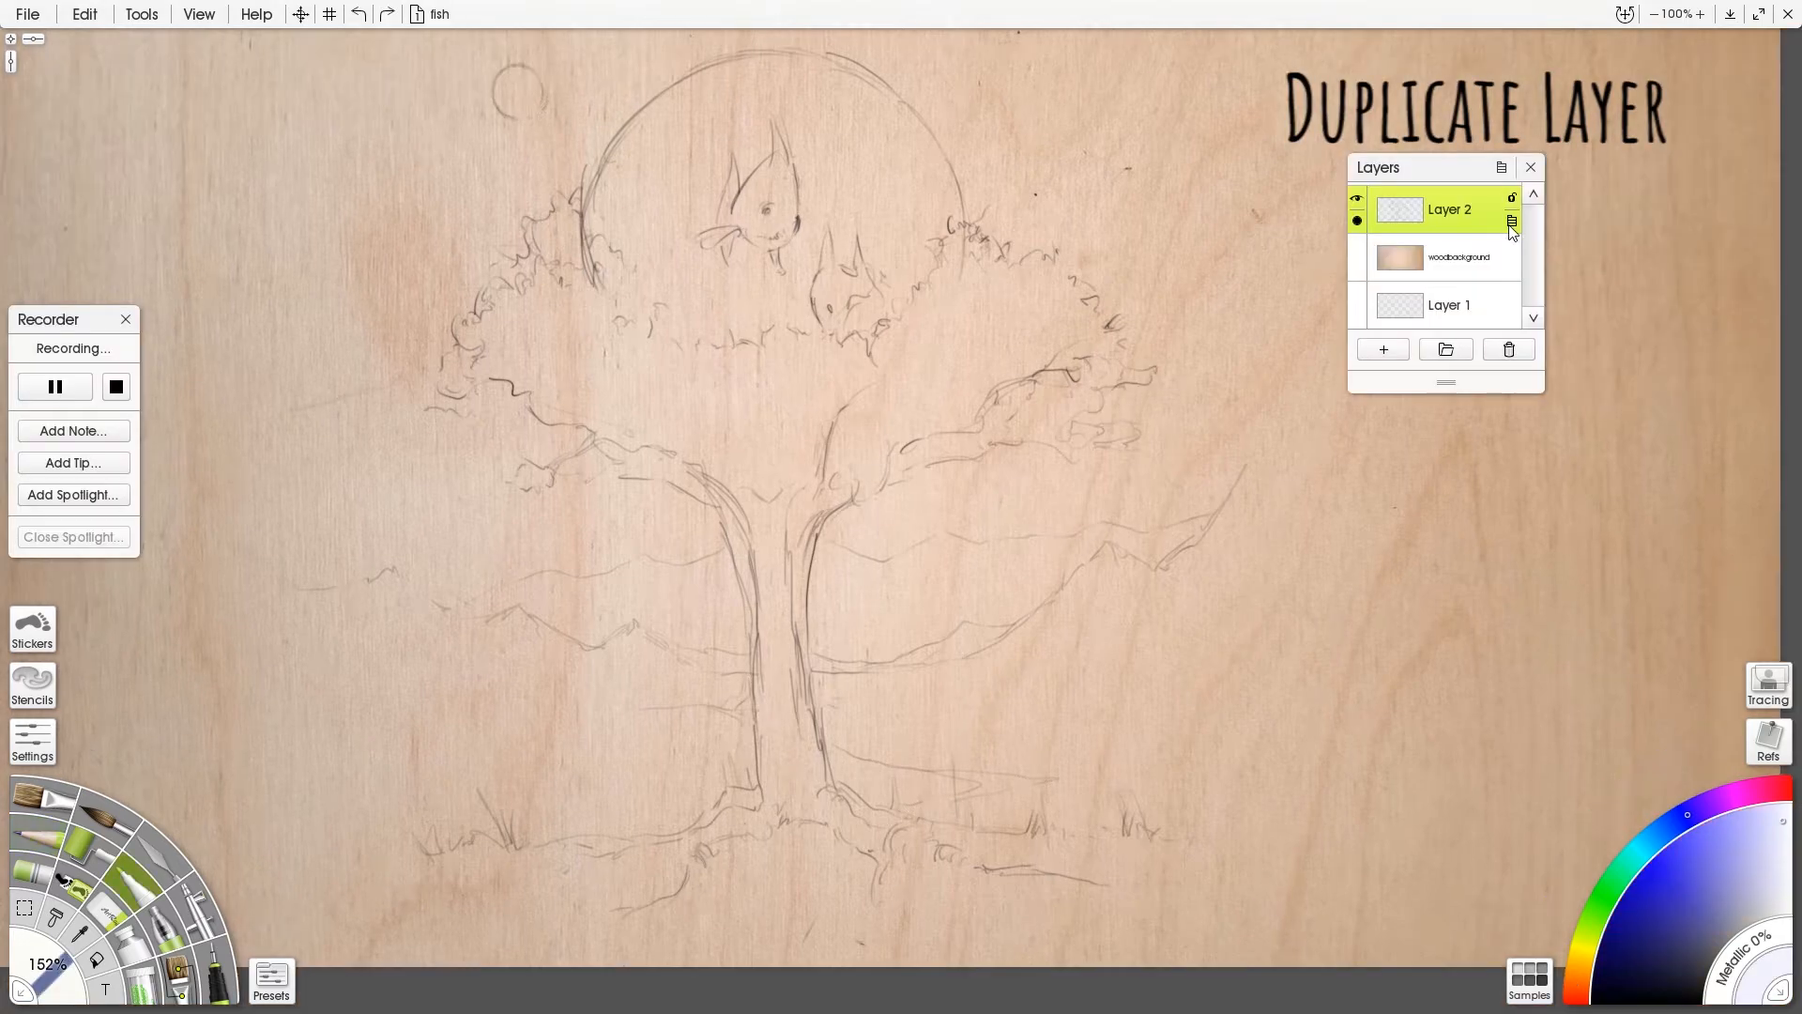
- Duplicate the sketch layer, Layer 2, and merge the copy down to strengthen the lines
click(1512, 218)
click(1509, 441)
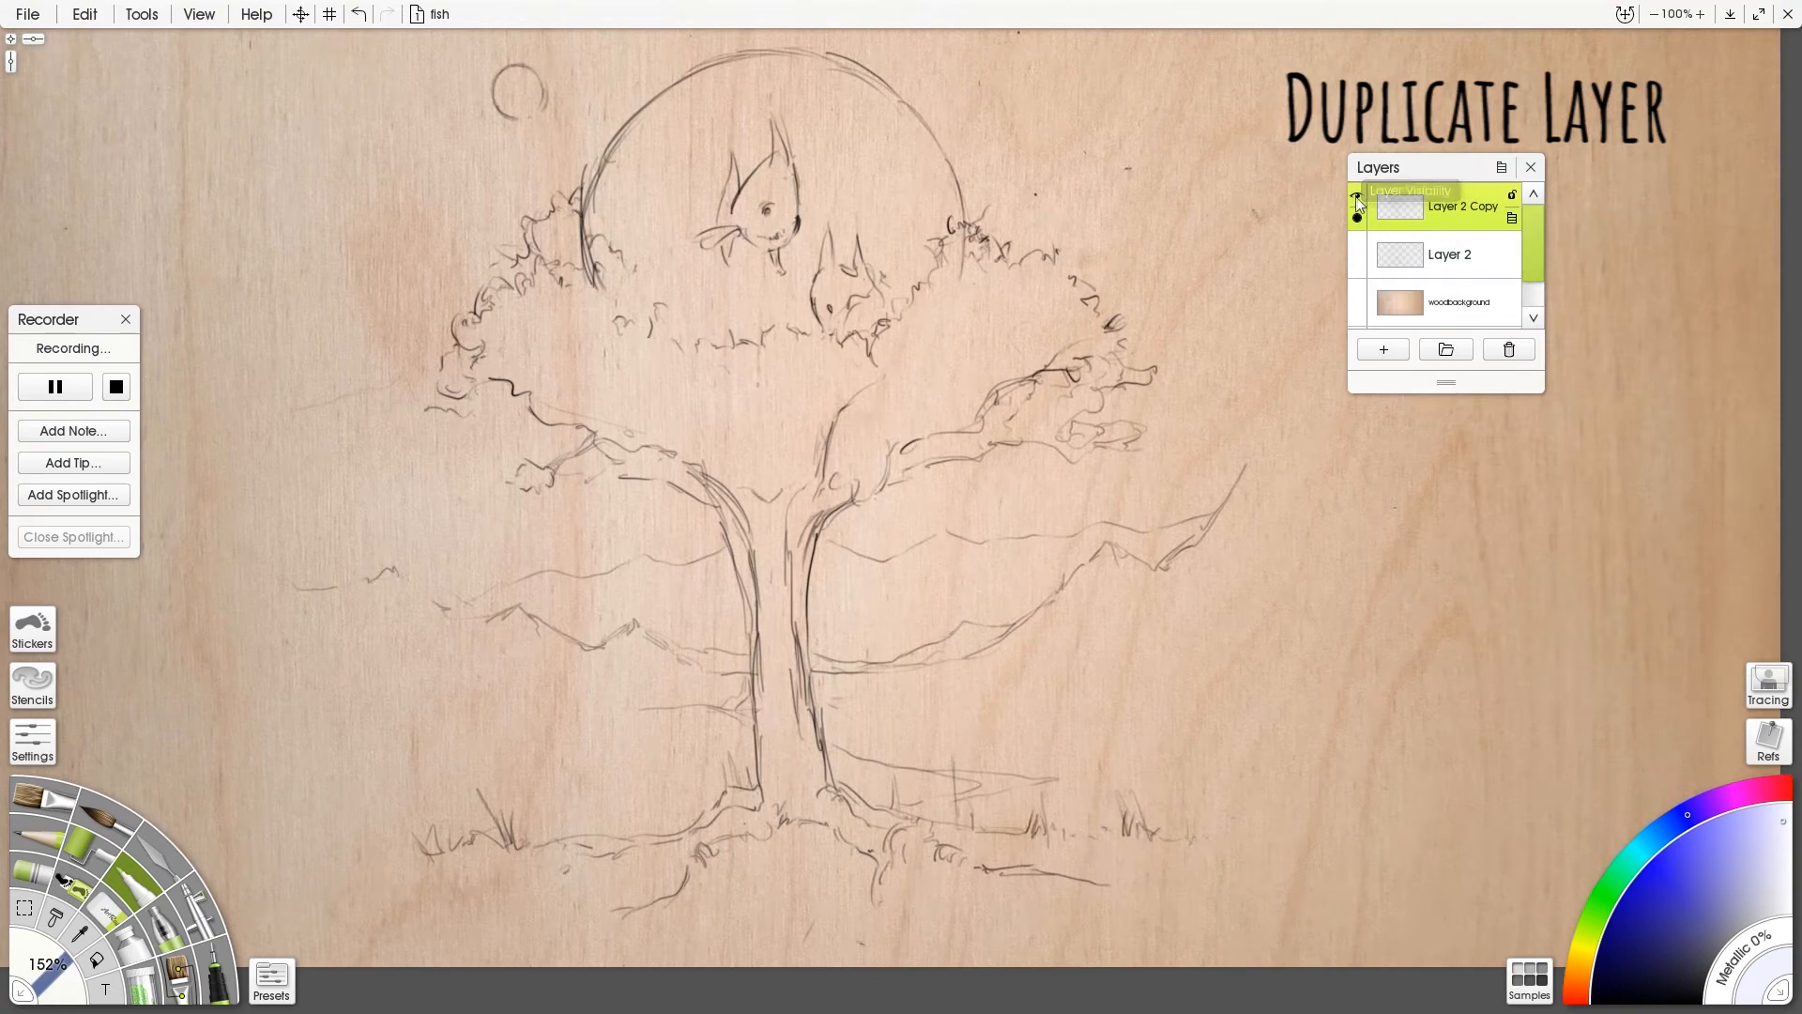
click(1512, 217)
click(1539, 511)
- Add a new layer, place it beneath the sketch layer and set its blend mode to Multiply
click(1383, 349)
drag(1408, 256, 1408, 198)
click(1450, 254)
click(1510, 266)
mouse_move(1524, 412)
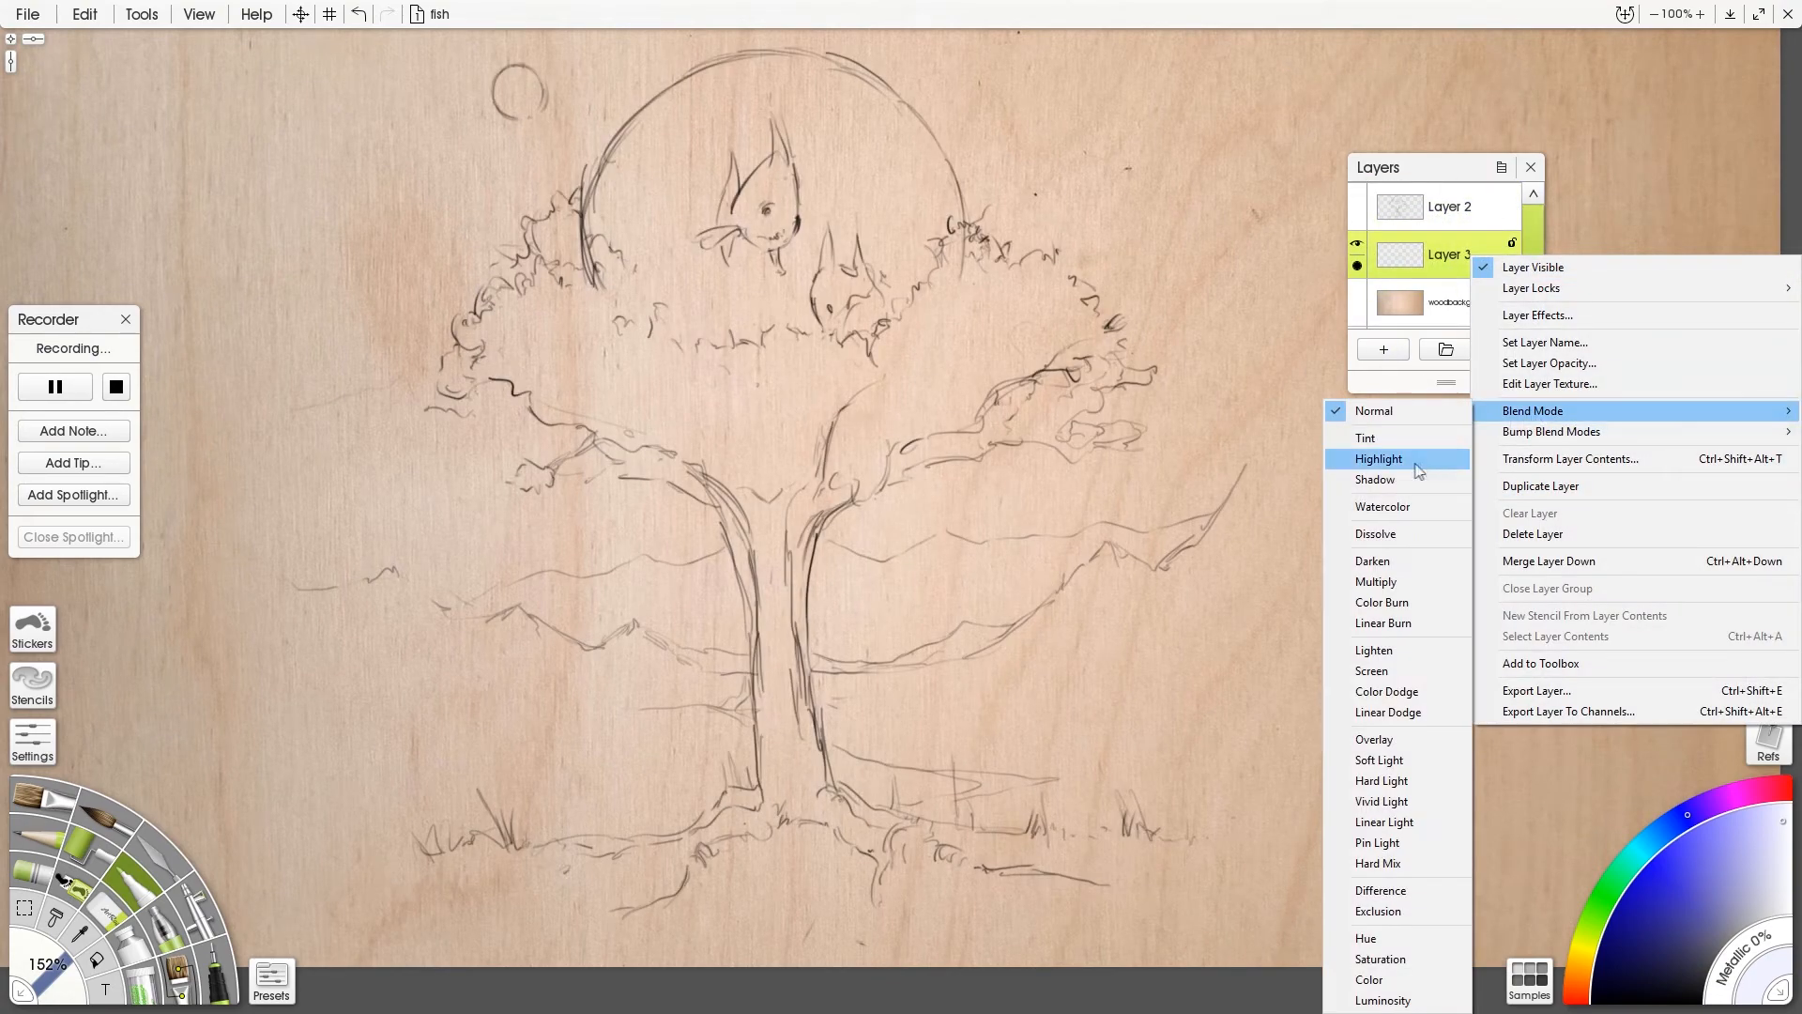
click(1404, 583)
- Choose a brush preset at 165% size and paint the tree's canopy dark green on Layer 3
click(285, 973)
click(1501, 491)
click(1611, 408)
drag(45, 981, 62, 965)
click(1593, 920)
click(1663, 920)
mouse_move(826, 413)
mouse_down()
mouse_move(948, 385)
mouse_move(816, 451)
mouse_move(751, 422)
mouse_up()
mouse_move(1455, 254)
mouse_down()
mouse_move(1455, 202)
mouse_move(1455, 258)
mouse_up()
drag(948, 350, 1056, 351)
right_click(1466, 253)
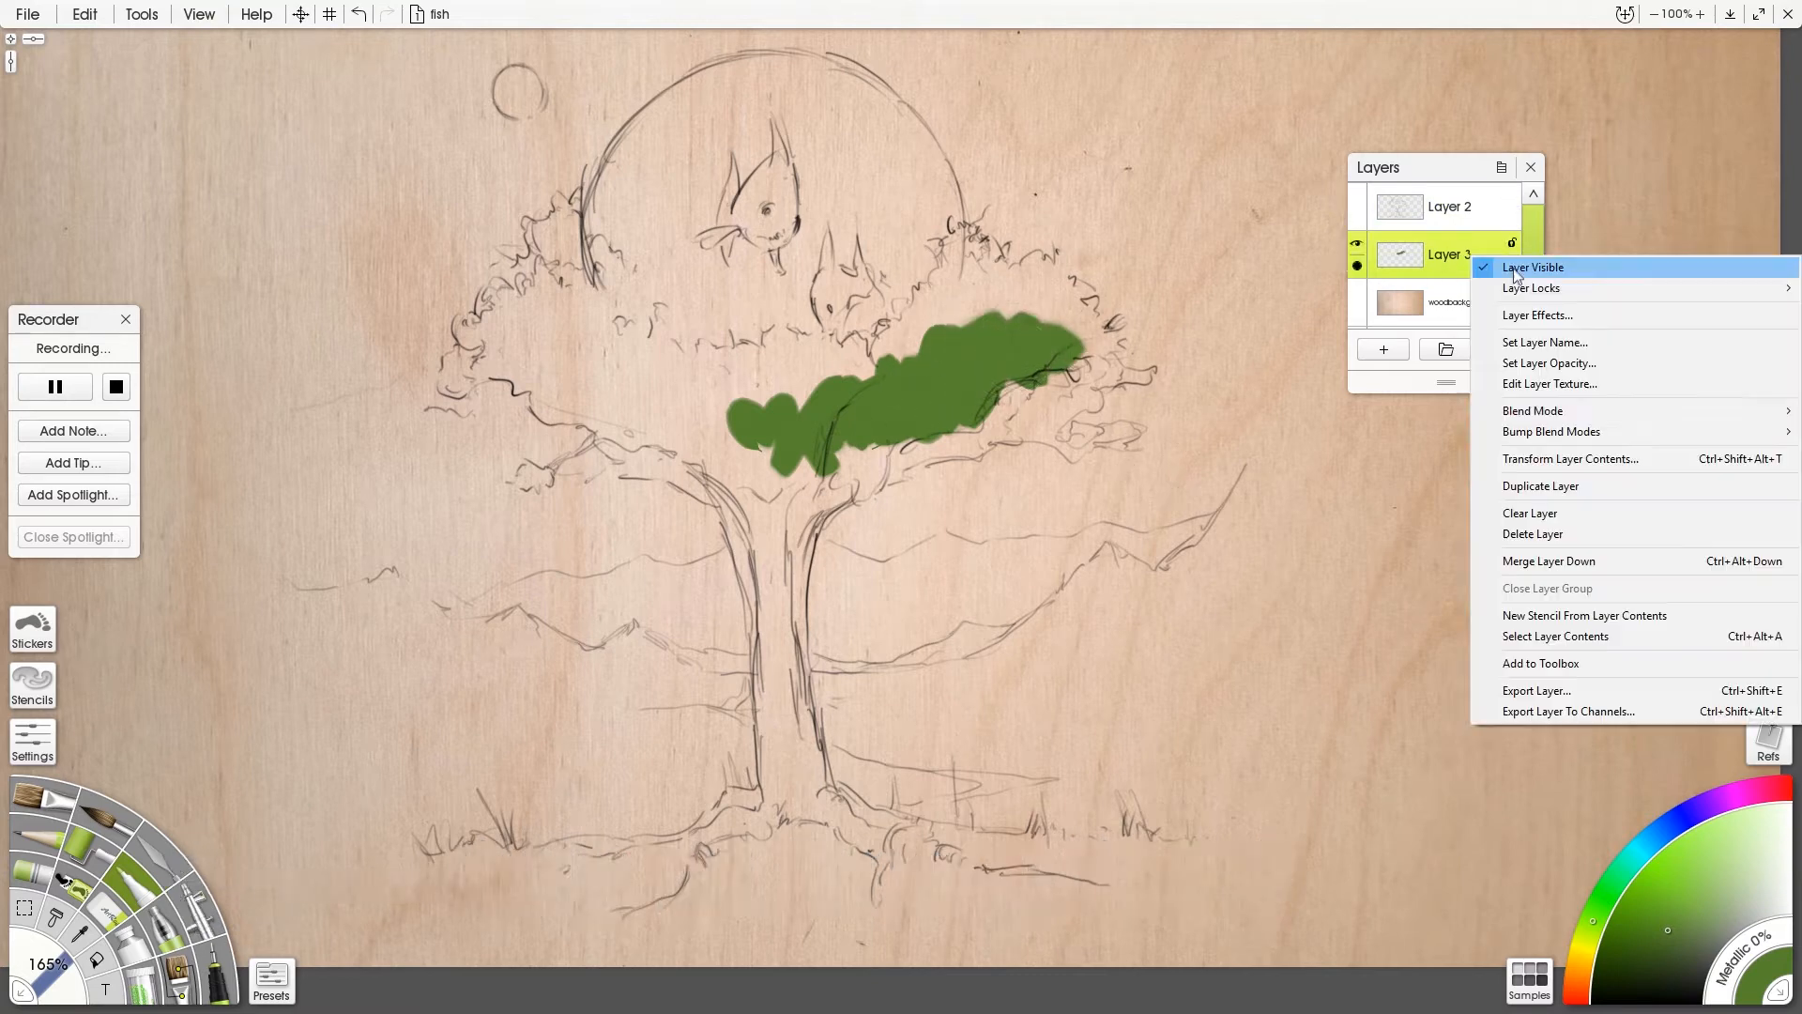
click(1380, 267)
mouse_move(1056, 345)
mouse_down()
mouse_move(774, 465)
mouse_move(544, 404)
mouse_move(511, 364)
mouse_move(568, 211)
mouse_move(657, 385)
mouse_move(718, 376)
mouse_move(779, 324)
mouse_move(849, 375)
mouse_move(976, 244)
mouse_move(1056, 282)
mouse_move(1126, 375)
mouse_move(997, 427)
mouse_move(1080, 446)
mouse_move(949, 304)
mouse_move(880, 171)
mouse_move(875, 230)
mouse_move(898, 183)
mouse_up()
- Fill the glass globe with teal and light blue around the fish, adding deeper blue along its base
click(1628, 861)
click(1699, 899)
click(1650, 841)
click(1712, 879)
click(1744, 869)
mouse_move(826, 112)
mouse_down()
mouse_move(798, 226)
mouse_move(901, 113)
mouse_move(779, 282)
mouse_move(904, 274)
mouse_move(713, 310)
mouse_move(676, 244)
mouse_up()
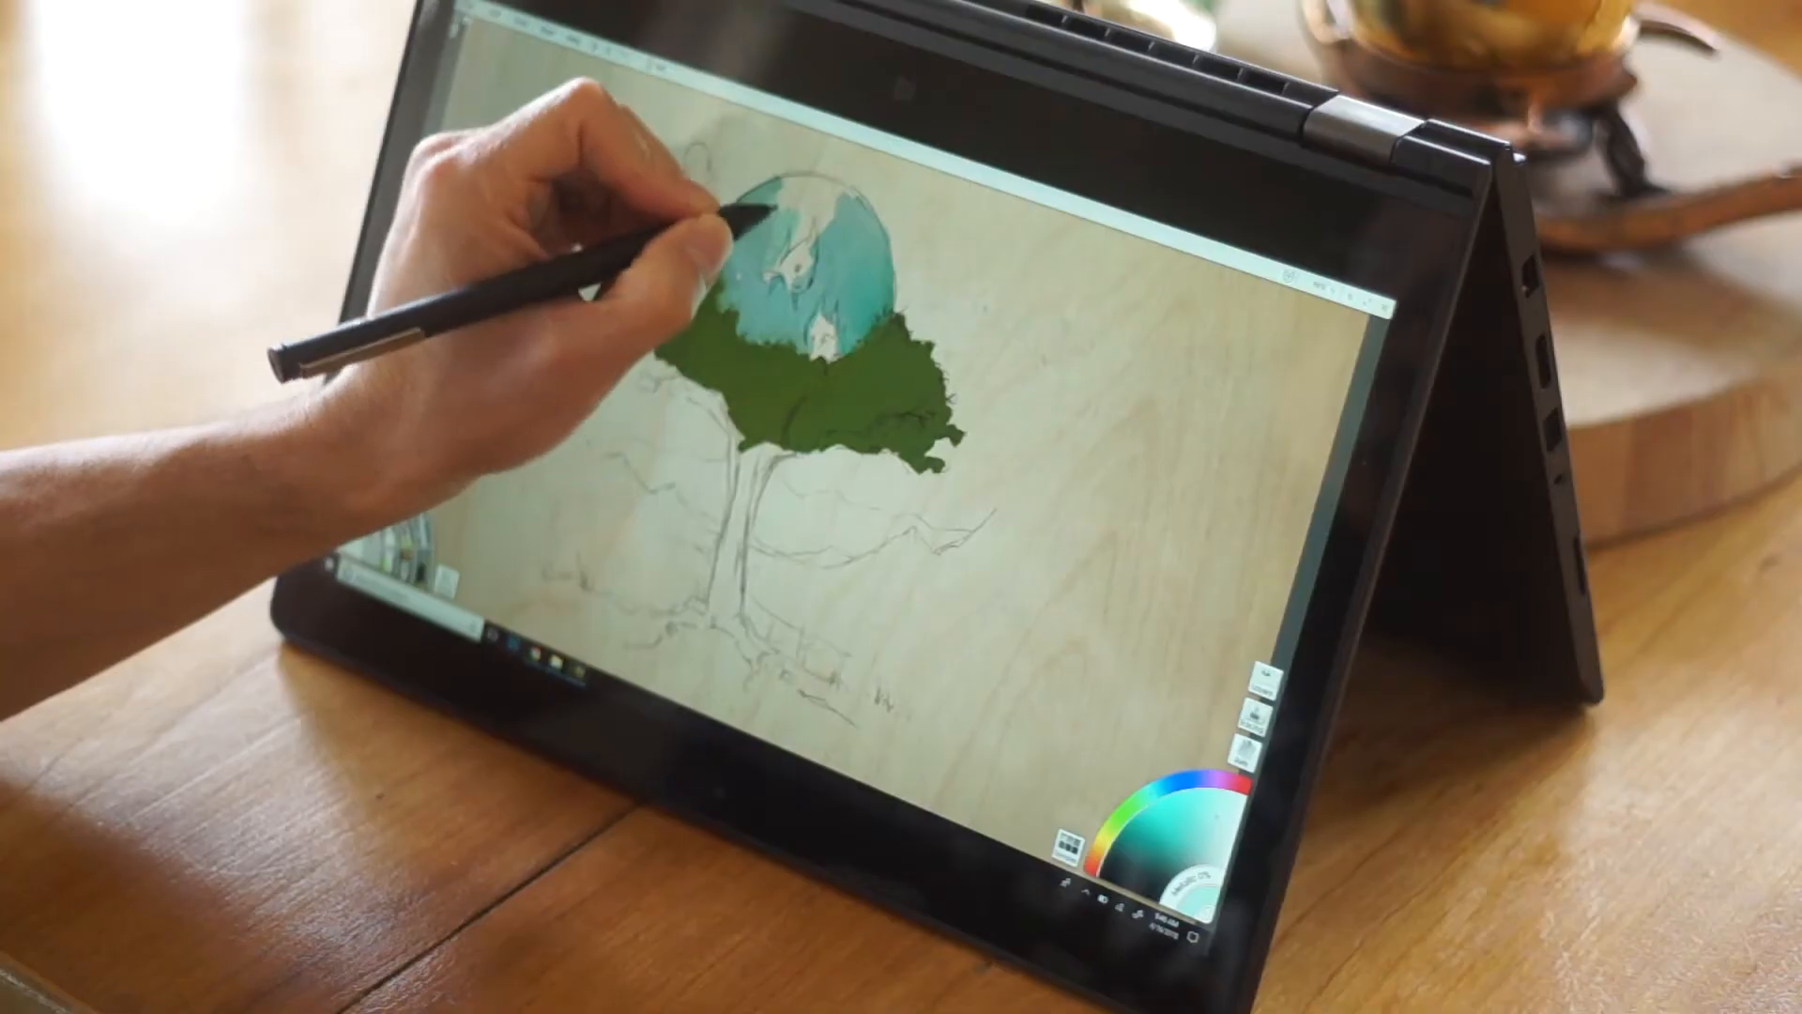
mouse_move(789, 202)
mouse_down()
mouse_move(766, 173)
mouse_move(835, 199)
mouse_move(830, 180)
mouse_move(809, 184)
mouse_move(825, 241)
mouse_up()
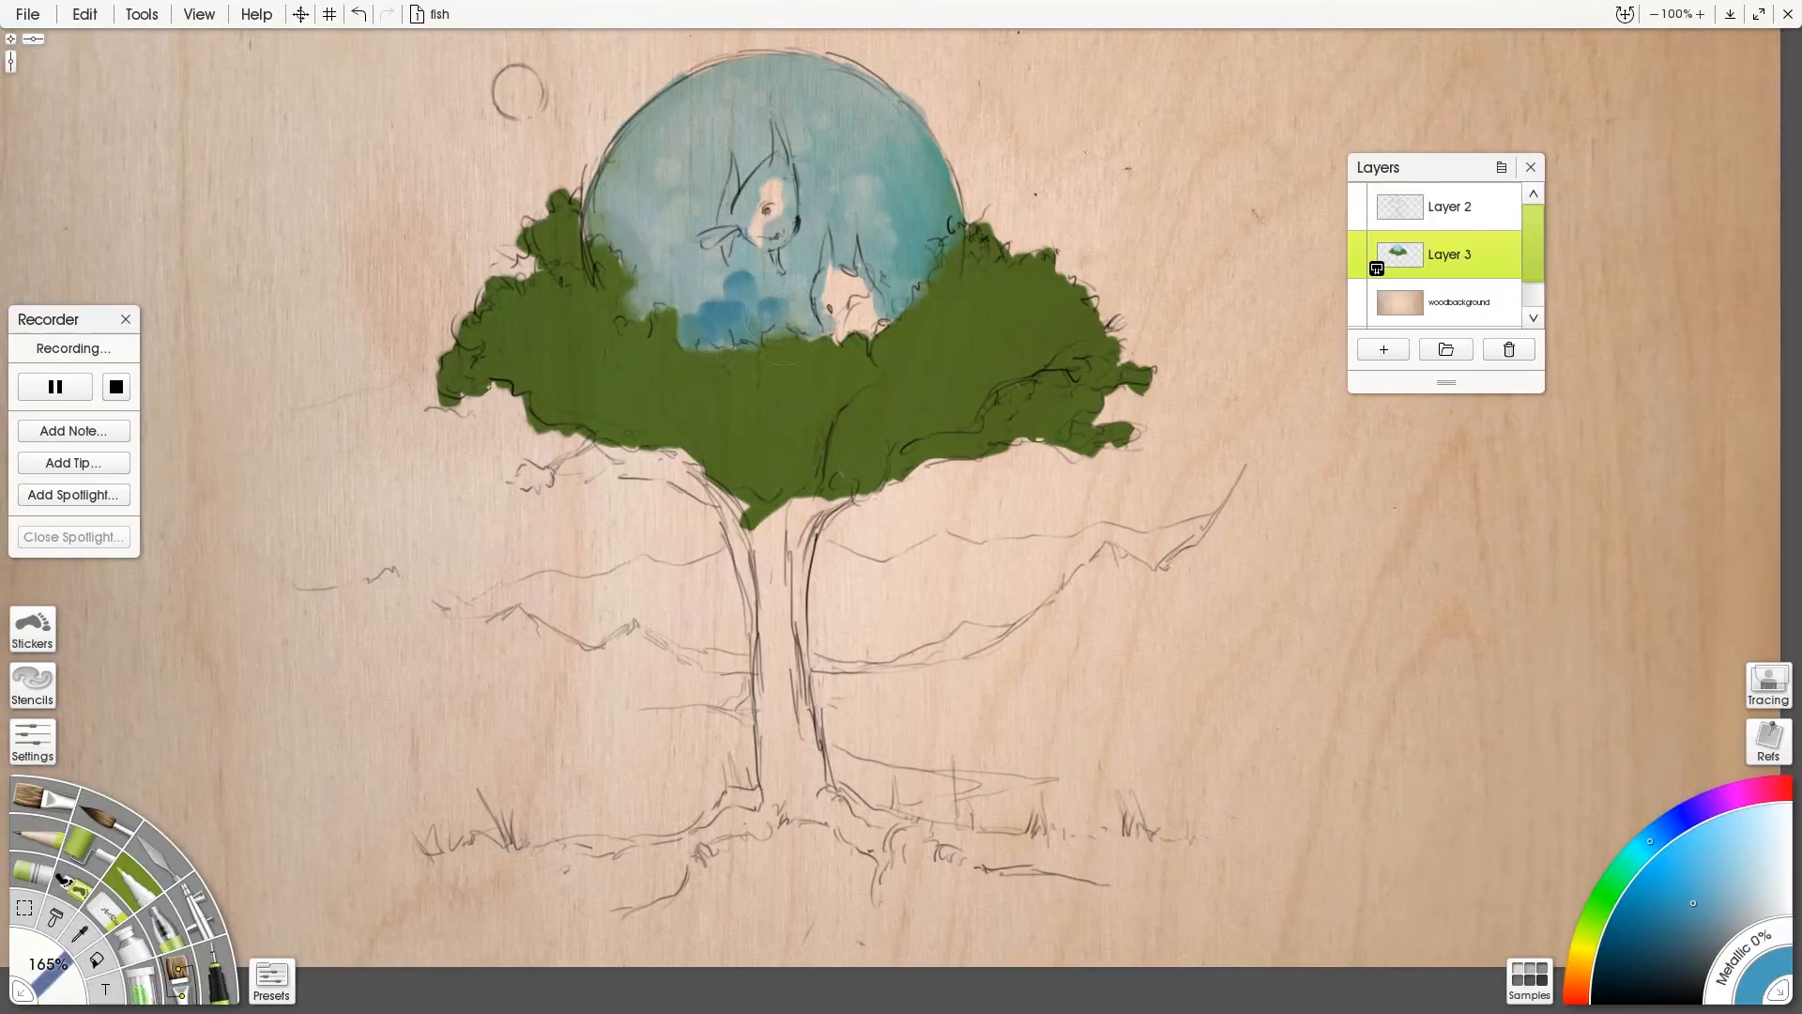
mouse_move(779, 272)
mouse_down()
mouse_move(901, 281)
mouse_move(662, 305)
mouse_move(791, 281)
mouse_move(662, 289)
mouse_up()
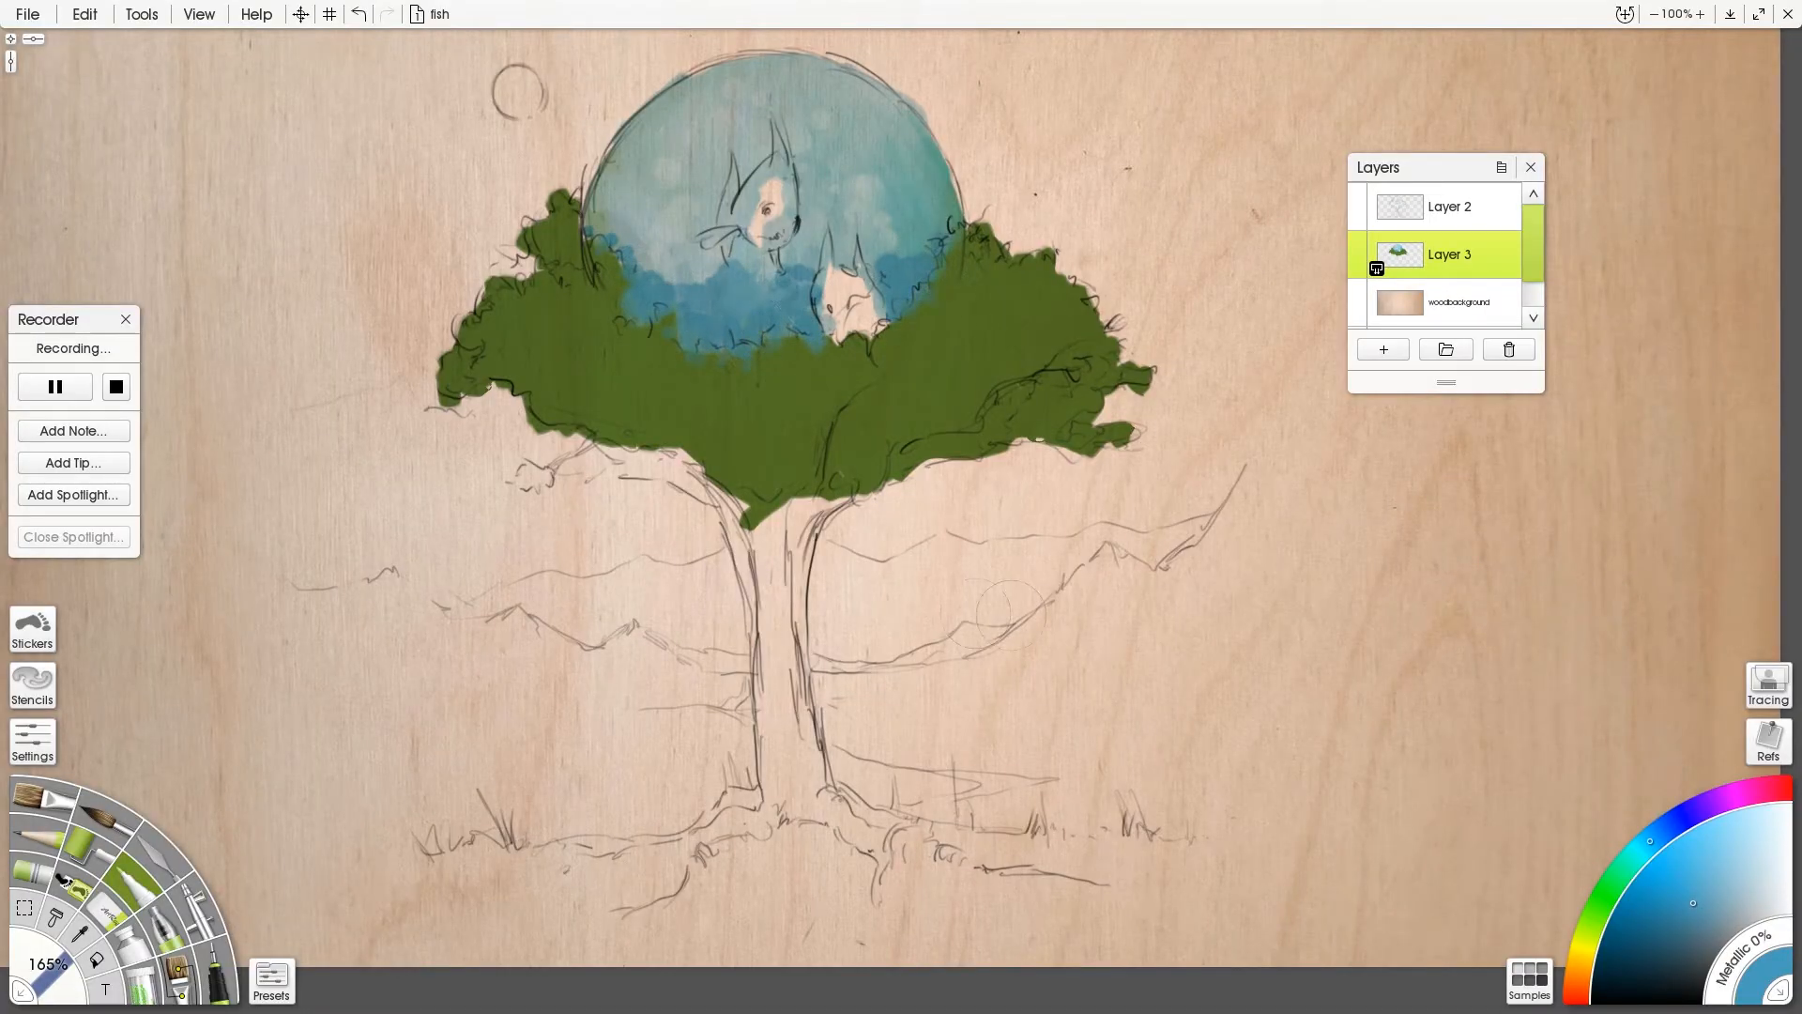
- Paint a light blue sky around the globe and the canopy with broad strokes
click(1770, 812)
click(1735, 831)
mouse_move(986, 235)
mouse_down()
mouse_move(994, 103)
mouse_move(929, 84)
mouse_move(1052, 188)
mouse_up()
click(1755, 823)
mouse_move(985, 57)
mouse_down()
mouse_move(1127, 141)
mouse_move(1145, 310)
mouse_move(1063, 185)
mouse_up()
mouse_move(656, 56)
mouse_down()
mouse_move(564, 75)
mouse_move(507, 197)
mouse_move(441, 234)
mouse_move(423, 356)
mouse_move(160, 442)
mouse_move(375, 460)
mouse_up()
mouse_move(1220, 85)
mouse_down()
mouse_move(1211, 282)
mouse_move(1182, 376)
mouse_move(1220, 334)
mouse_move(1291, 427)
mouse_up()
mouse_move(380, 450)
mouse_down()
mouse_move(502, 422)
mouse_move(514, 485)
mouse_move(547, 445)
mouse_up()
- Sample colours near the canopy, then extend the pale blue sky to the mountain line and out to both sides
alt+click(540, 403)
alt+click(488, 446)
drag(1768, 879, 1745, 831)
mouse_move(498, 469)
mouse_down()
mouse_move(444, 535)
mouse_move(569, 548)
mouse_move(1089, 498)
mouse_move(1285, 455)
mouse_up()
drag(1211, 469, 873, 526)
mouse_move(544, 544)
mouse_down()
mouse_move(681, 540)
mouse_move(690, 516)
mouse_up()
drag(1357, 56, 1384, 432)
drag(183, 65, 139, 319)
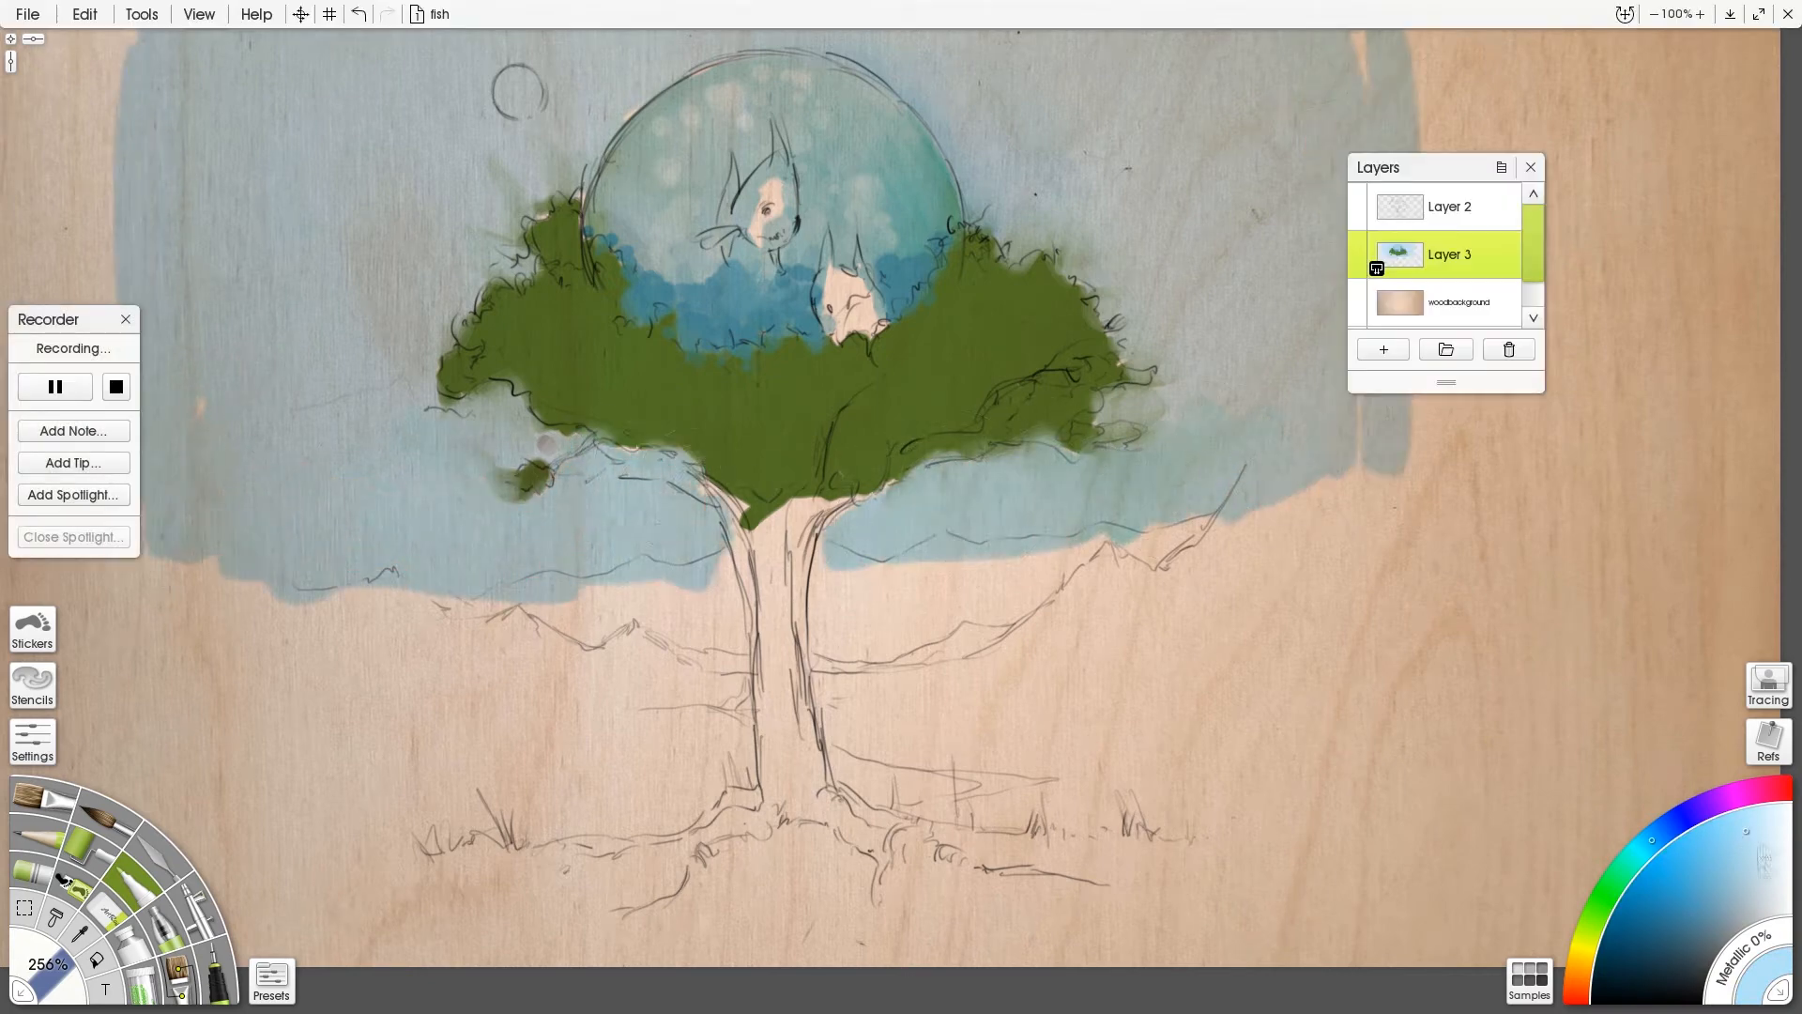
- Paint the right side of the trunk and its branch in dark purple-brown with the brush at 190%
click(1579, 973)
click(1697, 944)
drag(782, 563, 786, 652)
click(1729, 797)
click(1692, 964)
mouse_move(803, 525)
mouse_down()
mouse_move(813, 798)
mouse_move(834, 828)
mouse_up()
mouse_move(809, 537)
mouse_down()
mouse_move(889, 457)
mouse_move(828, 424)
mouse_move(807, 512)
mouse_up()
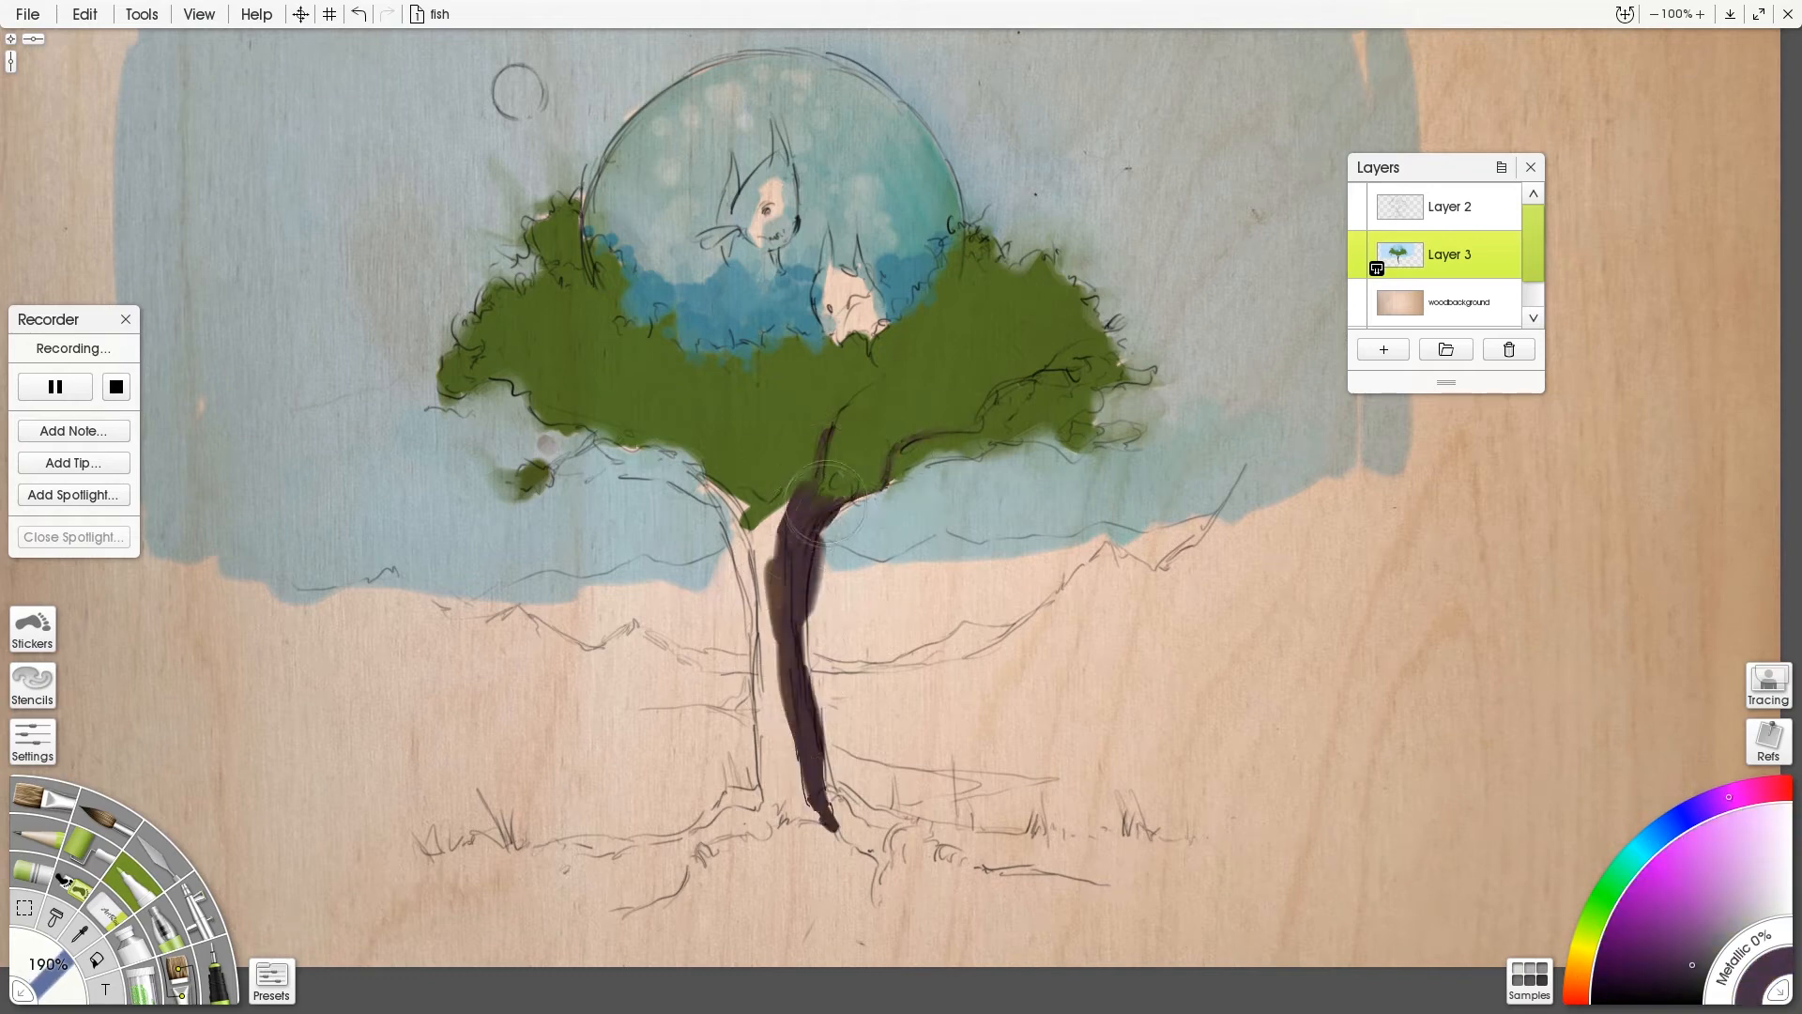
- Fill in the rest of the trunk and the left root, and streak the bark with a lighter greyish purple
mouse_move(692, 460)
mouse_down()
mouse_move(770, 512)
mouse_move(778, 544)
mouse_move(763, 802)
mouse_move(728, 797)
mouse_move(640, 851)
mouse_up()
mouse_move(784, 737)
mouse_down()
mouse_move(786, 828)
mouse_move(809, 826)
mouse_up()
click(1721, 923)
drag(793, 704, 788, 809)
mouse_move(783, 610)
mouse_down()
mouse_move(779, 560)
mouse_move(690, 460)
mouse_up()
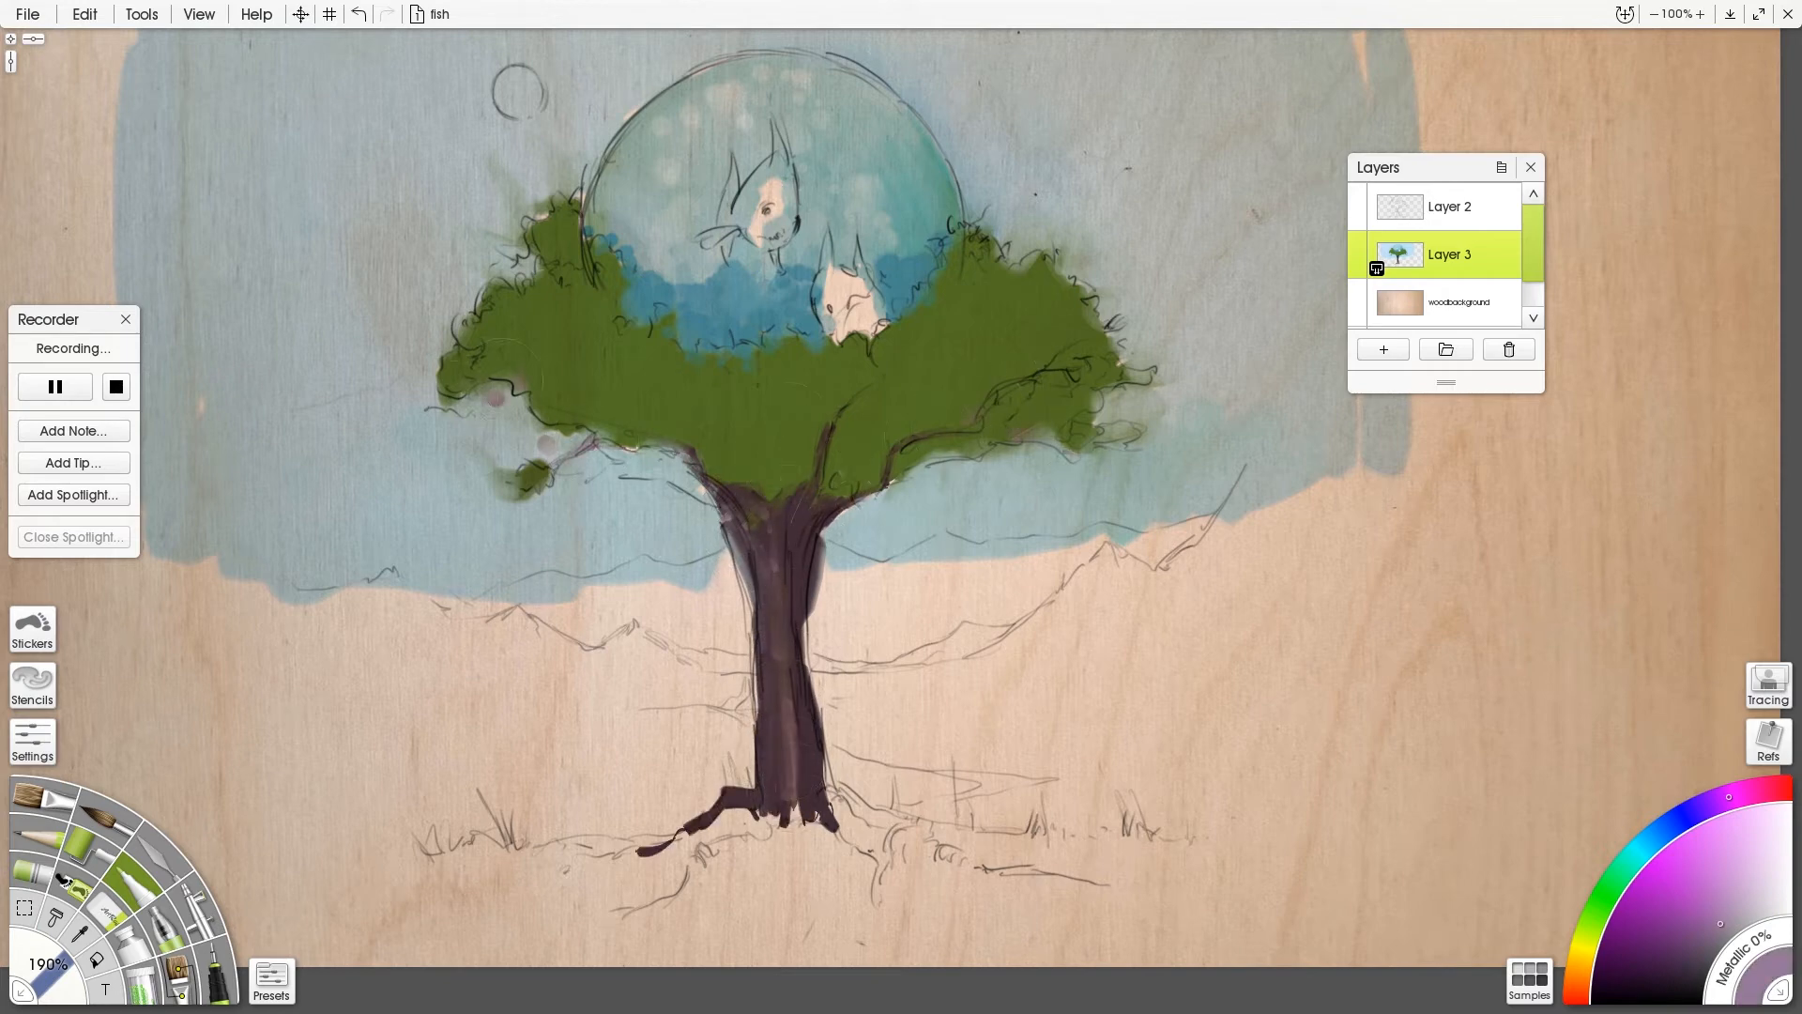
- Sample the canopy's green and dab varied leaf spots over the canopy and along its lower edge
alt+click(756, 370)
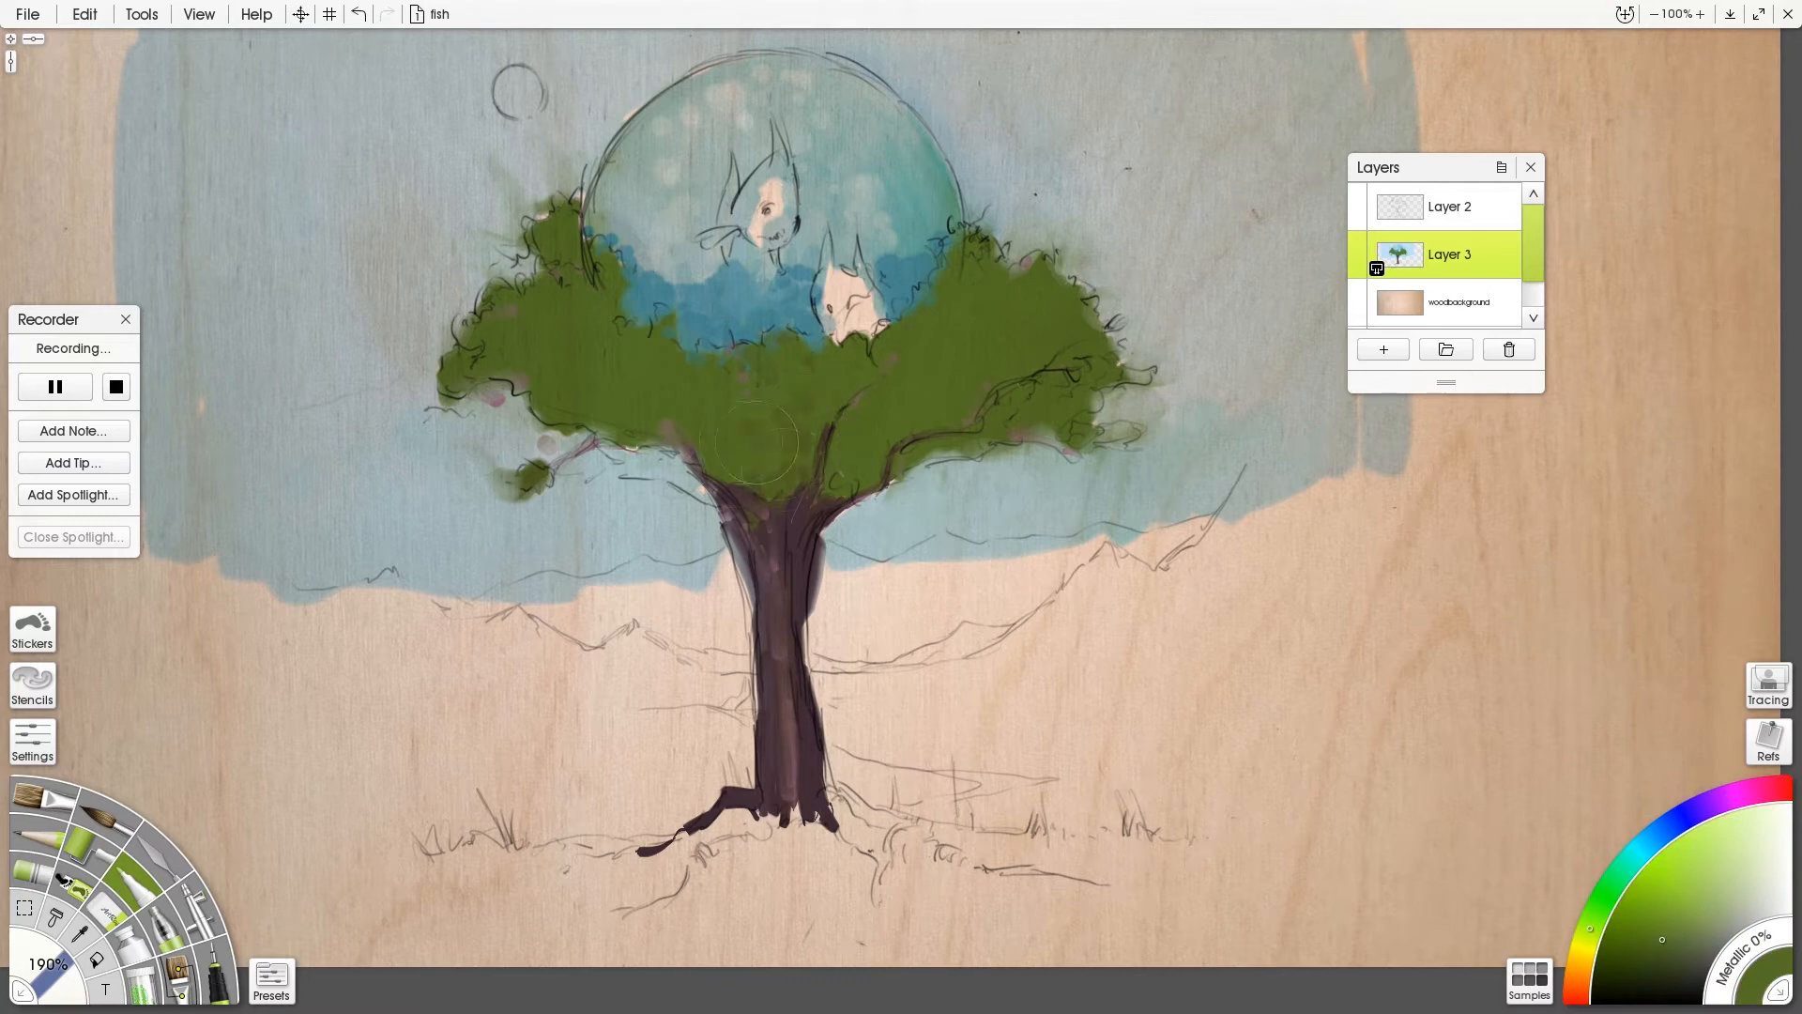
mouse_move(849, 431)
mouse_down()
mouse_move(838, 476)
mouse_move(888, 463)
mouse_up()
mouse_move(640, 422)
mouse_down()
mouse_move(557, 411)
mouse_move(543, 338)
mouse_move(451, 375)
mouse_up()
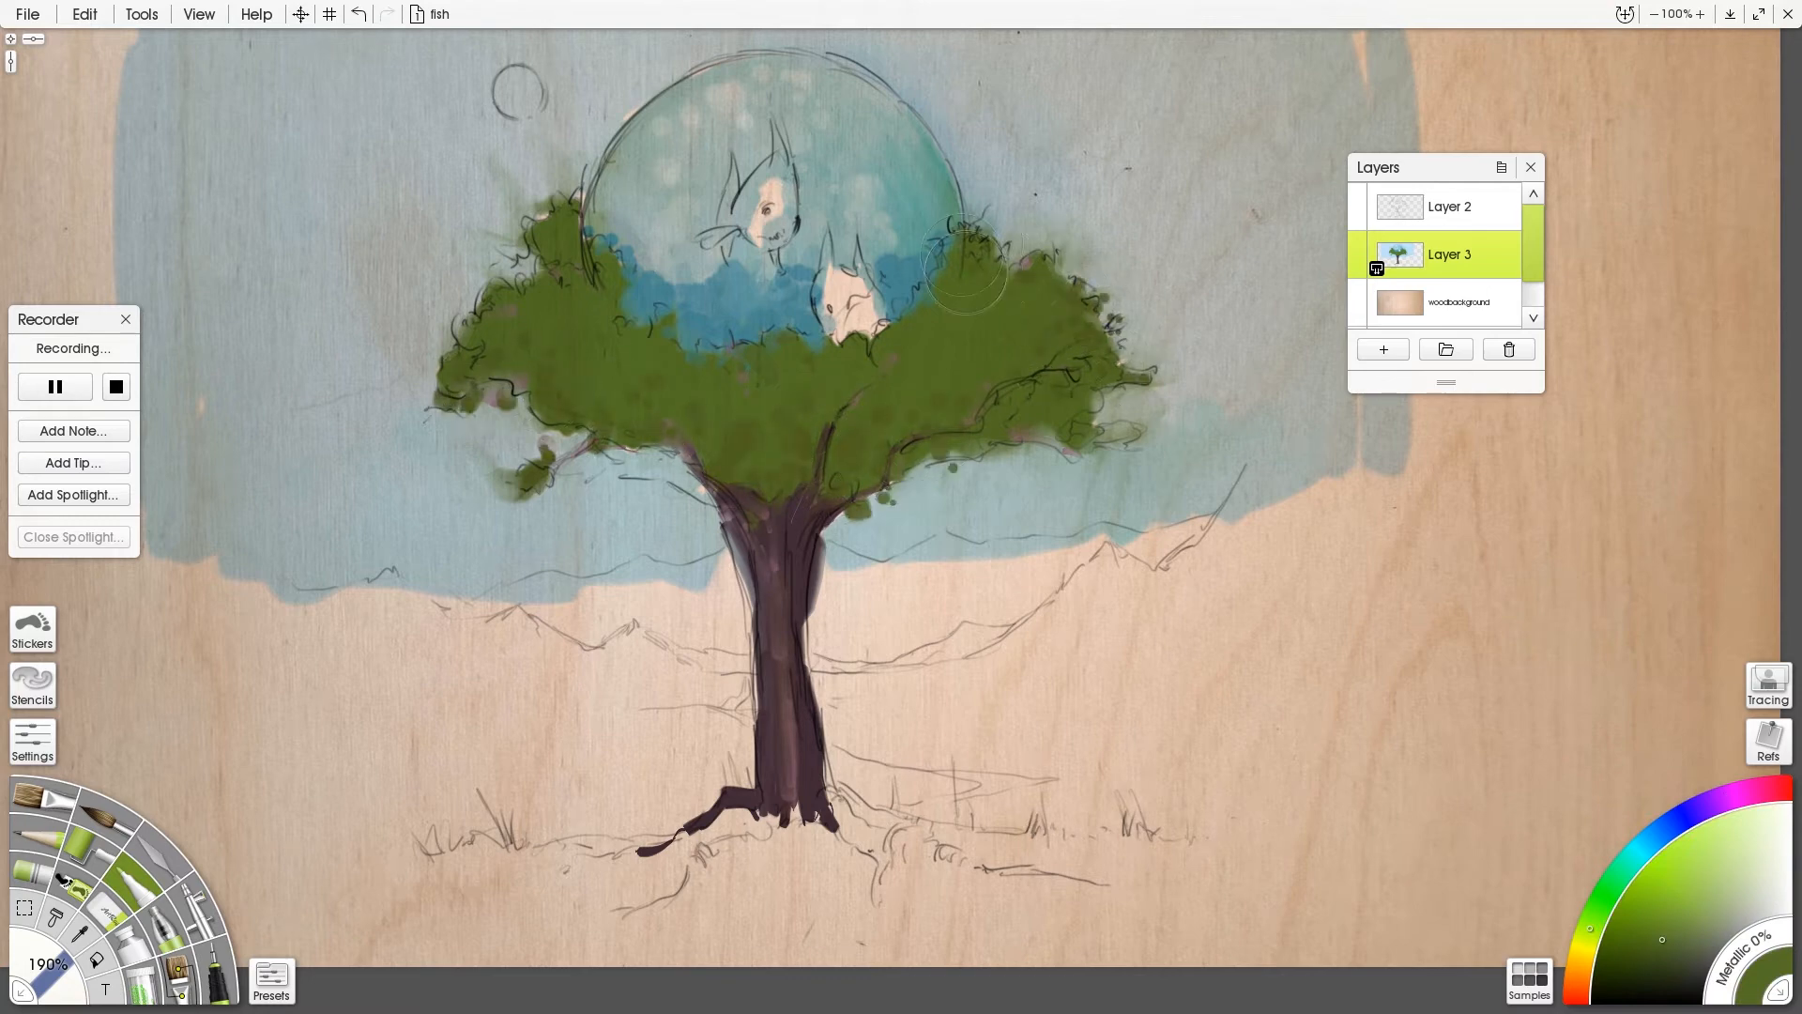
drag(985, 401, 873, 469)
drag(621, 325, 718, 376)
drag(727, 469, 696, 524)
- Paint the hills behind the trunk in a lighter olive green
drag(1701, 902, 1724, 896)
mouse_move(865, 692)
mouse_down()
mouse_move(878, 702)
mouse_move(856, 683)
mouse_move(849, 721)
mouse_move(956, 635)
mouse_move(1032, 732)
mouse_move(544, 676)
mouse_move(502, 624)
mouse_move(432, 695)
mouse_move(441, 657)
mouse_move(690, 742)
mouse_move(737, 784)
mouse_move(657, 737)
mouse_up()
drag(837, 756, 971, 781)
- Dab very dark green foliage across the ground around the tree's roots
click(1588, 935)
click(1678, 960)
mouse_move(845, 793)
mouse_down()
mouse_move(901, 826)
mouse_move(554, 840)
mouse_move(798, 826)
mouse_move(967, 891)
mouse_move(1079, 891)
mouse_up()
mouse_move(492, 850)
mouse_down()
mouse_move(492, 830)
mouse_move(582, 883)
mouse_move(779, 868)
mouse_move(844, 892)
mouse_move(878, 798)
mouse_move(690, 802)
mouse_move(948, 826)
mouse_move(1117, 882)
mouse_move(943, 918)
mouse_move(675, 873)
mouse_move(976, 901)
mouse_move(891, 882)
mouse_move(859, 826)
mouse_move(732, 807)
mouse_move(710, 758)
mouse_move(994, 812)
mouse_up()
- Dab yellow-green leaf highlights over the canopy and around the trunk
mouse_move(966, 282)
mouse_down()
mouse_move(1014, 310)
mouse_move(1033, 394)
mouse_move(1059, 277)
mouse_up()
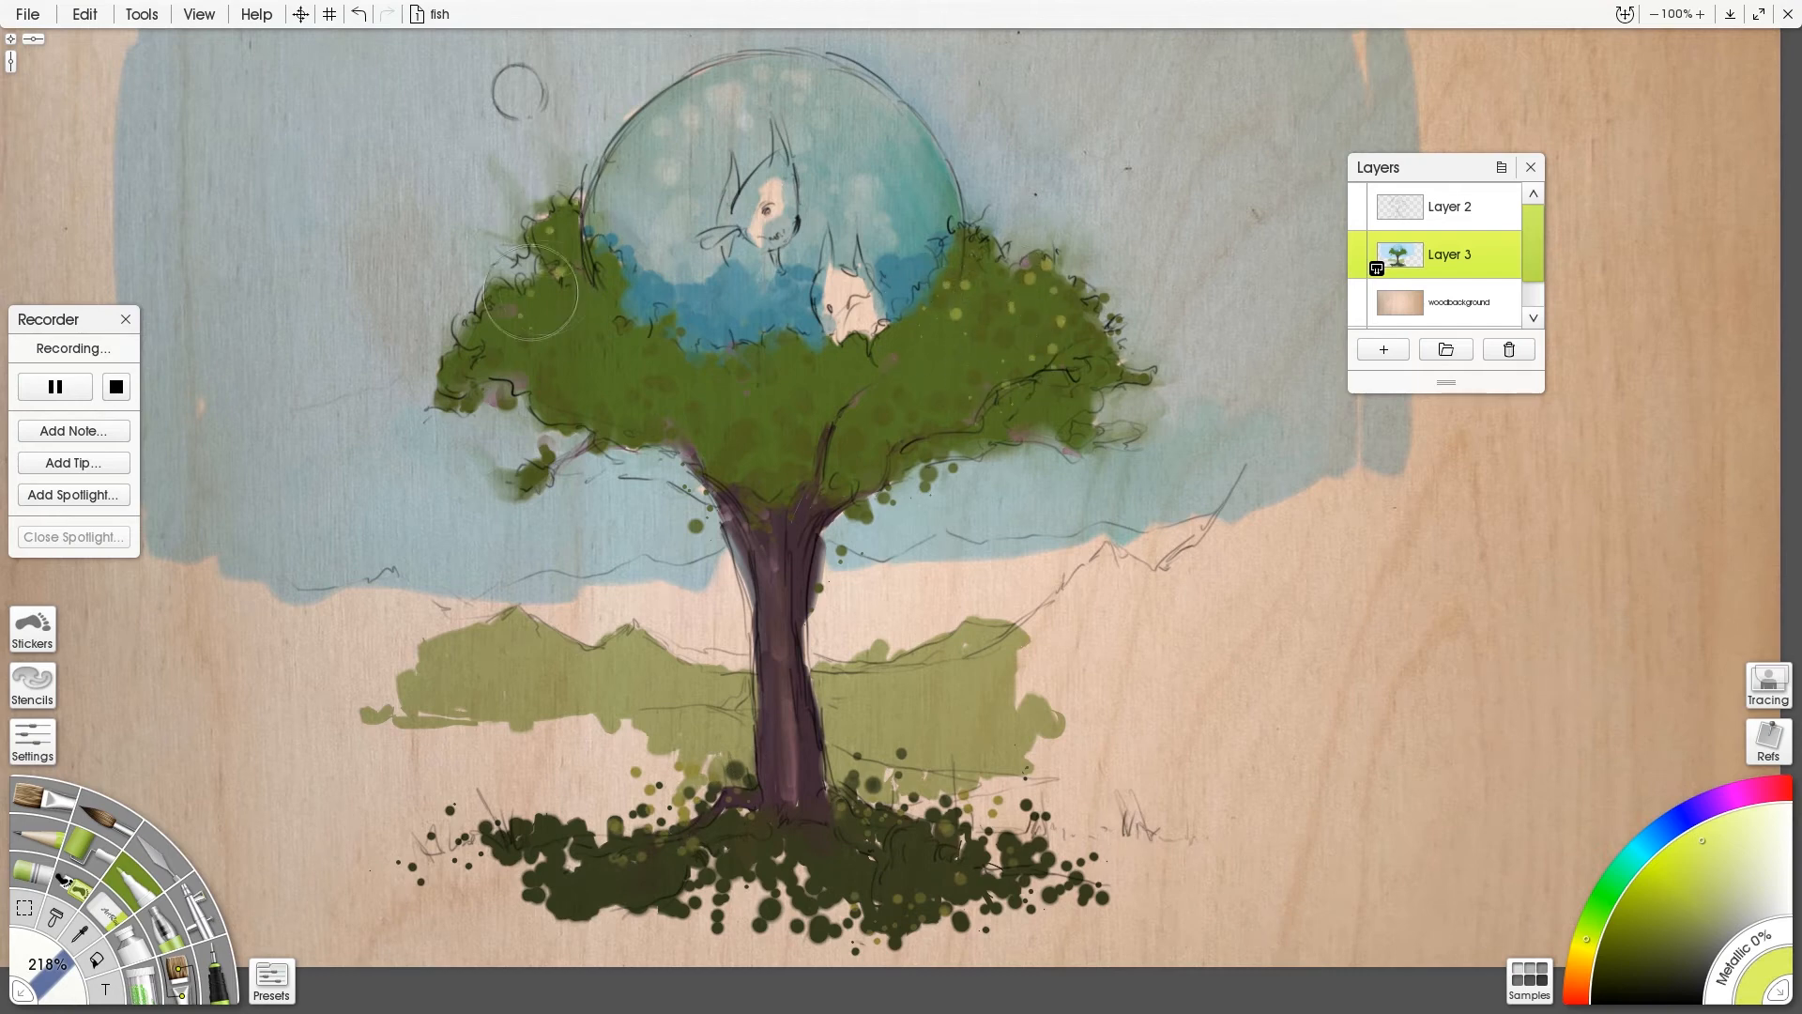
drag(833, 667, 718, 638)
- Paint the distant mountain range on both sides of the trunk in muted greyish purple
drag(1588, 934, 1687, 815)
drag(1718, 926, 1743, 903)
mouse_move(919, 610)
mouse_down()
mouse_move(817, 646)
mouse_move(821, 563)
mouse_move(831, 550)
mouse_move(878, 590)
mouse_move(976, 563)
mouse_move(901, 638)
mouse_move(995, 582)
mouse_move(1206, 535)
mouse_up()
click(1663, 831)
mouse_move(737, 568)
mouse_down()
mouse_move(718, 605)
mouse_move(554, 591)
mouse_move(723, 645)
mouse_move(739, 574)
mouse_move(736, 648)
mouse_up()
mouse_move(526, 599)
mouse_down()
mouse_move(447, 627)
mouse_move(441, 599)
mouse_up()
- Dab sampled and cooler green accents on the hills beside the trunk and under the canopy's left side
alt+click(690, 669)
alt+click(713, 683)
mouse_move(714, 664)
mouse_down()
mouse_move(731, 666)
mouse_move(676, 690)
mouse_up()
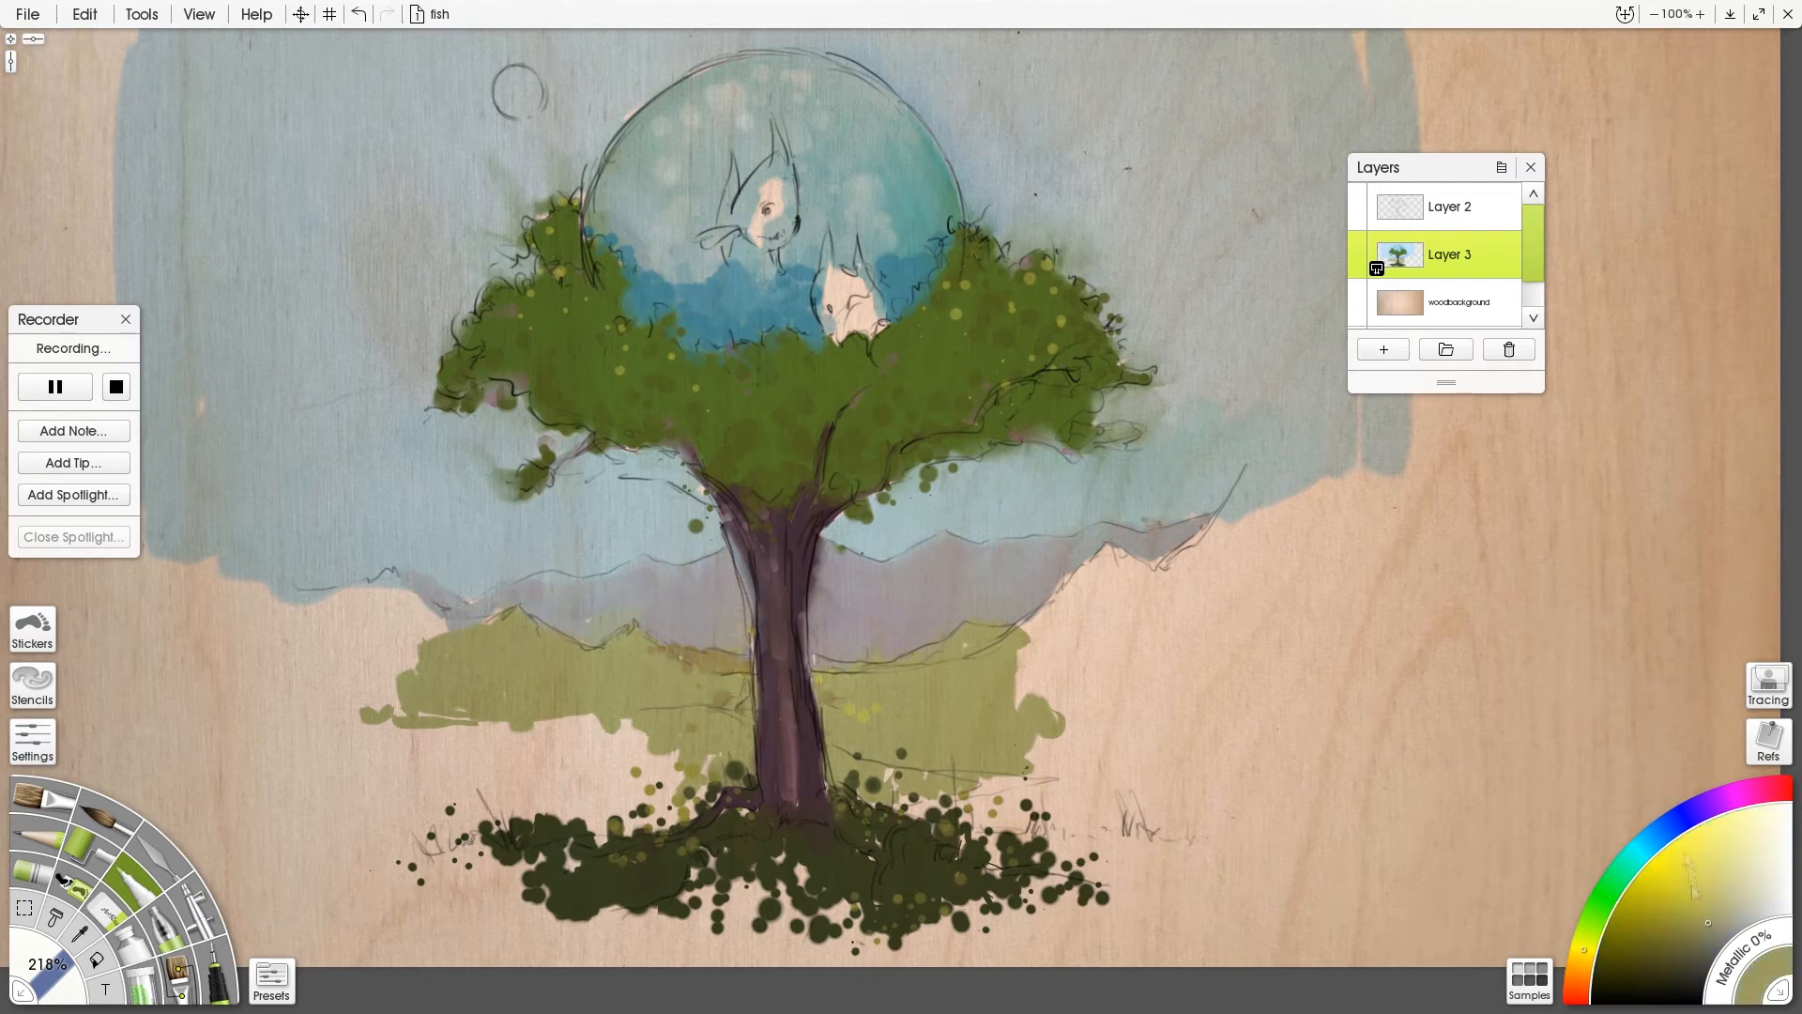
click(1594, 914)
drag(837, 671, 868, 709)
alt+click(842, 706)
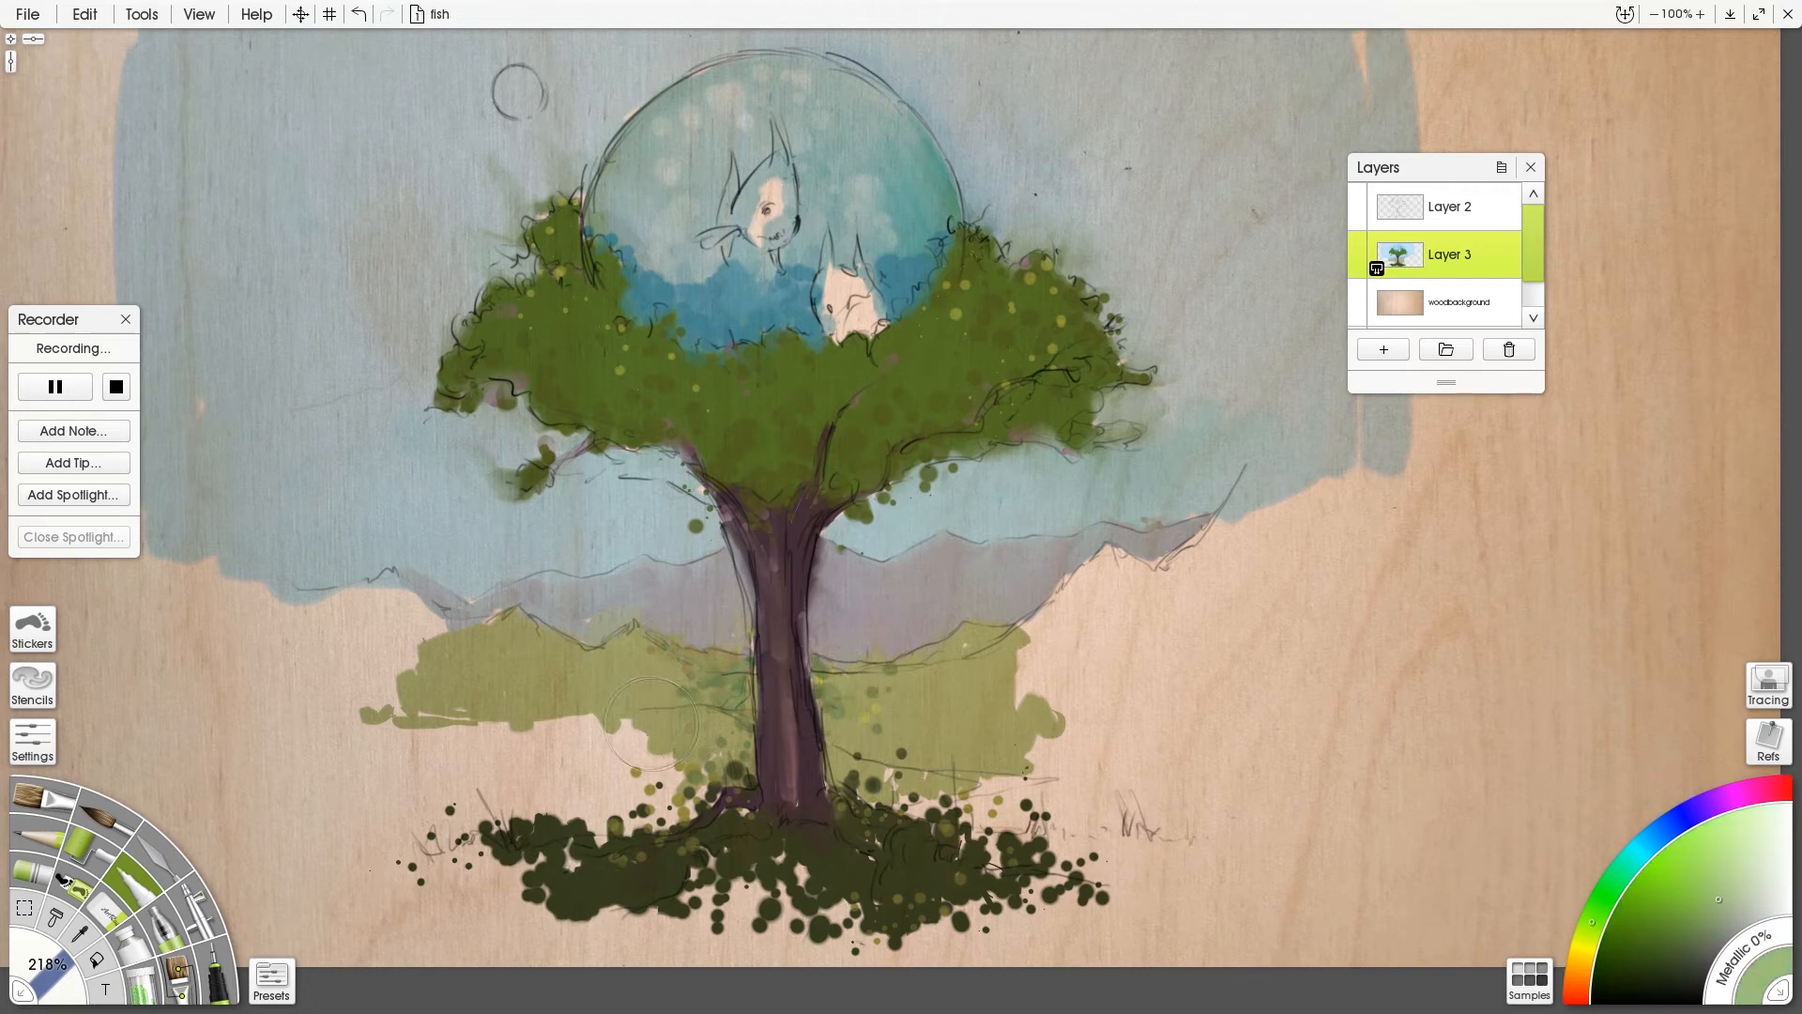
mouse_move(690, 480)
mouse_down()
mouse_move(525, 479)
mouse_move(428, 404)
mouse_up()
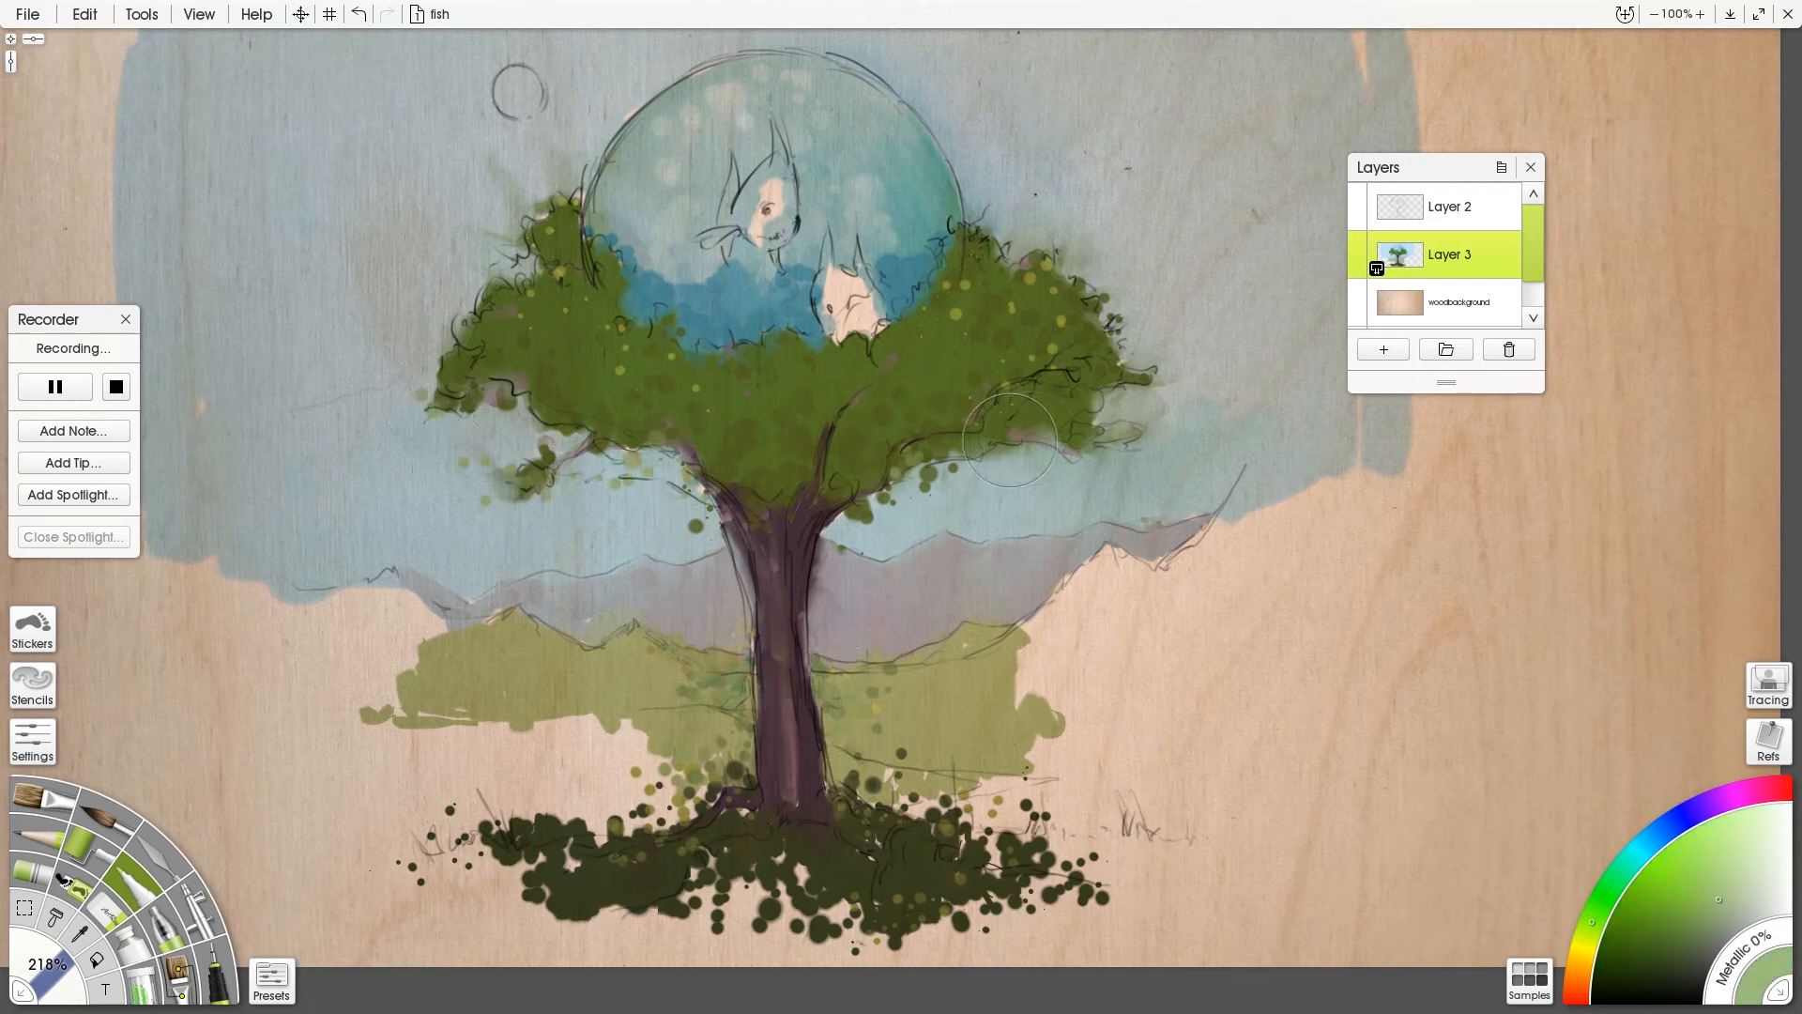
- Sample the light hill green and scatter dabs of it along the edges of the hills and ground
alt+click(662, 751)
mouse_move(639, 727)
mouse_down()
mouse_move(610, 816)
mouse_move(1087, 836)
mouse_up()
mouse_move(515, 771)
mouse_down()
mouse_move(437, 722)
mouse_move(345, 706)
mouse_up()
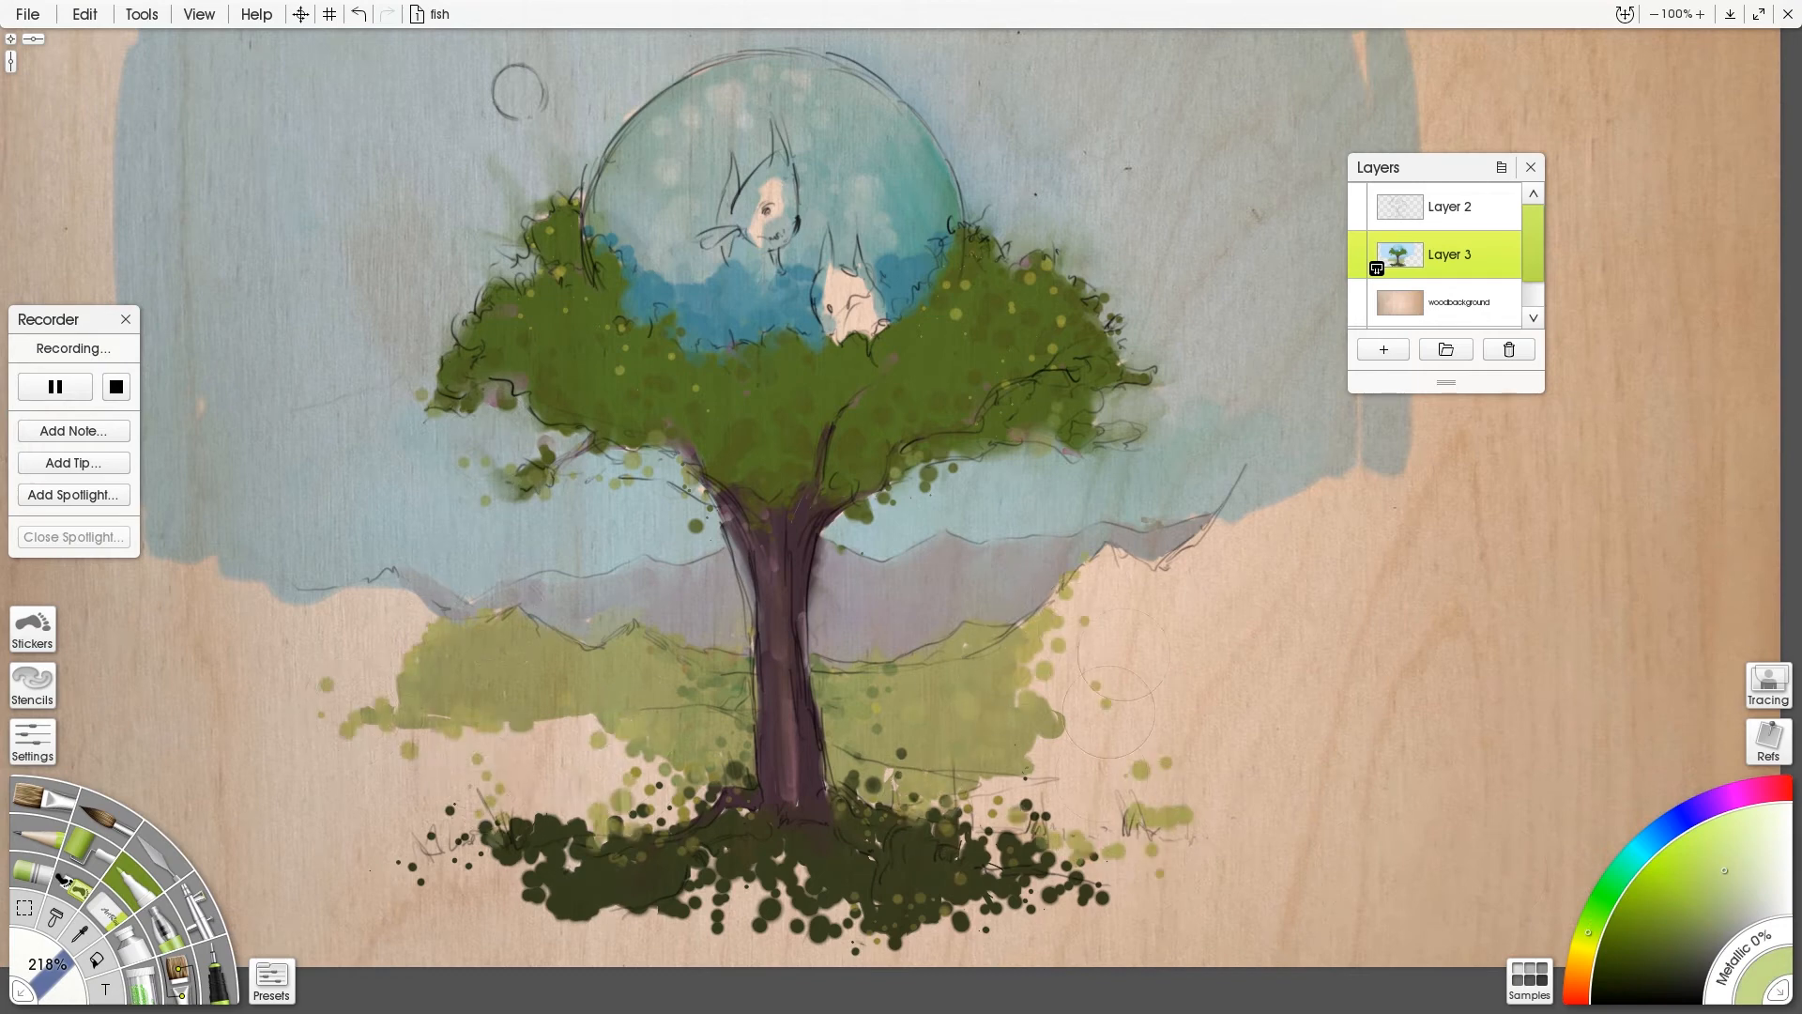
- Dab bluish-green leaf spots along the canopy's edge beneath the globe
click(1611, 886)
drag(828, 340, 961, 312)
drag(603, 277, 740, 341)
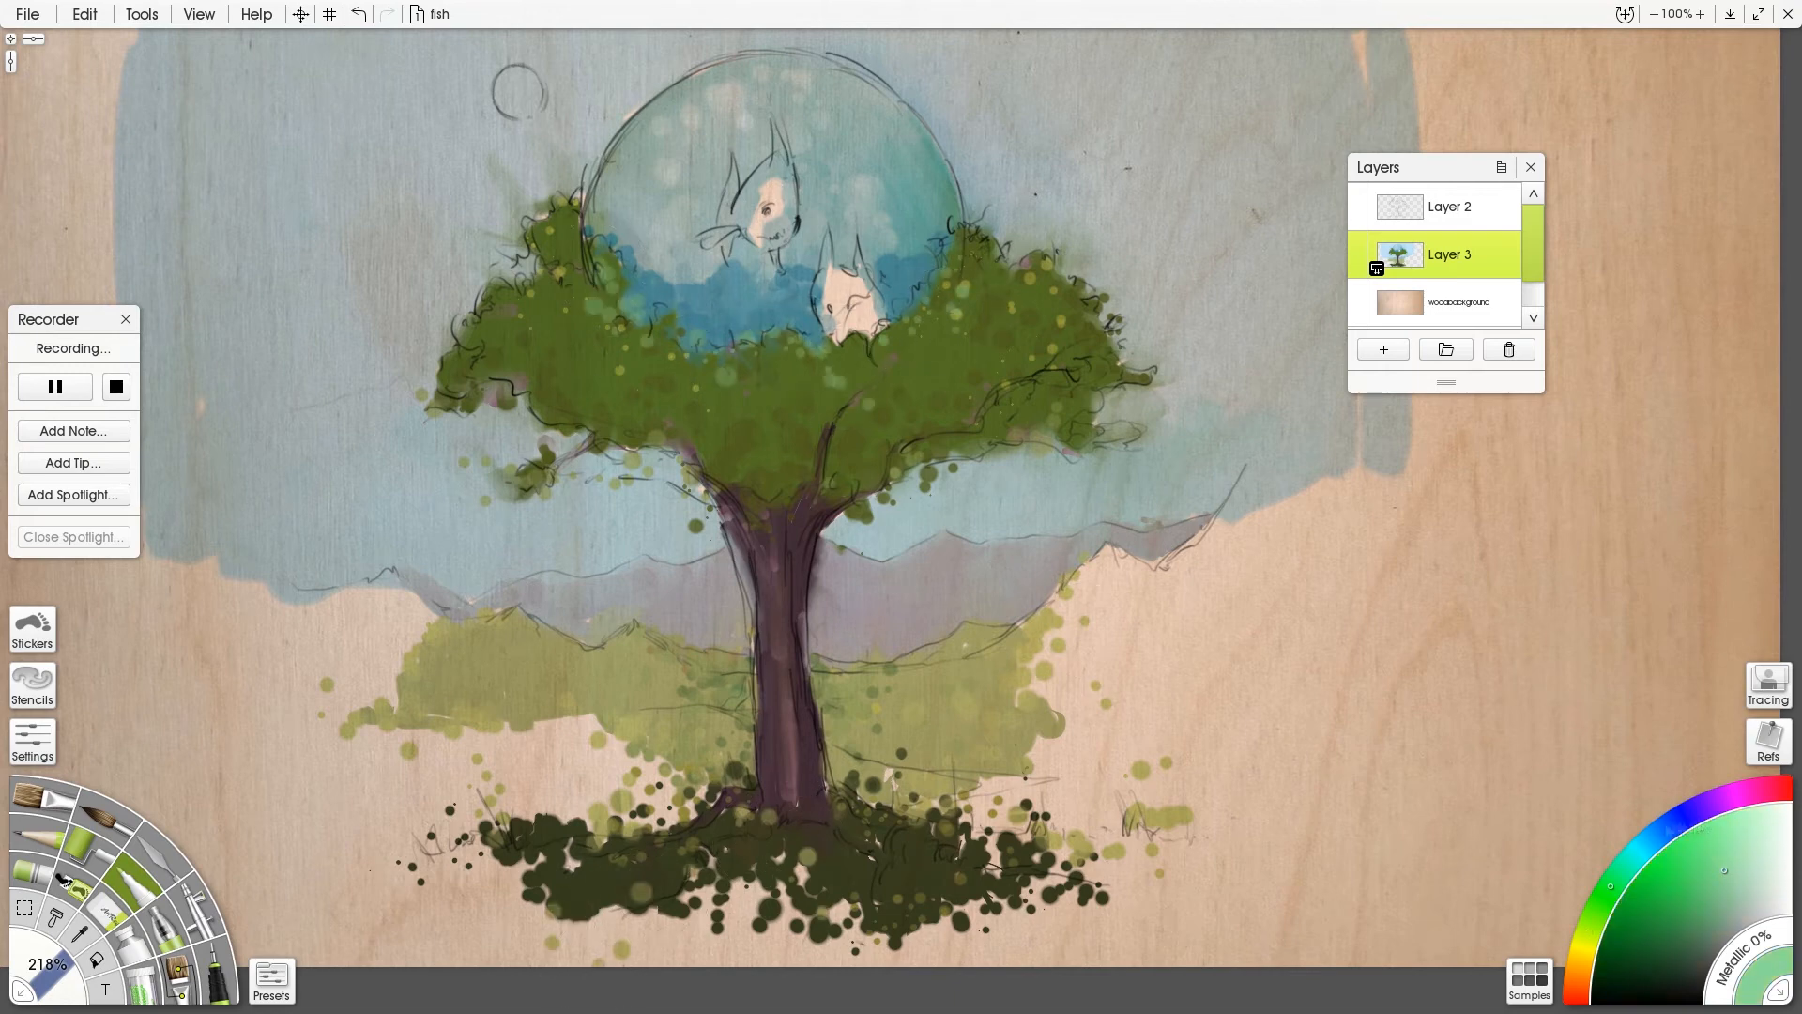
- Add lavender-blue dabs to the mountains, the ground foliage and the trunk
click(1671, 824)
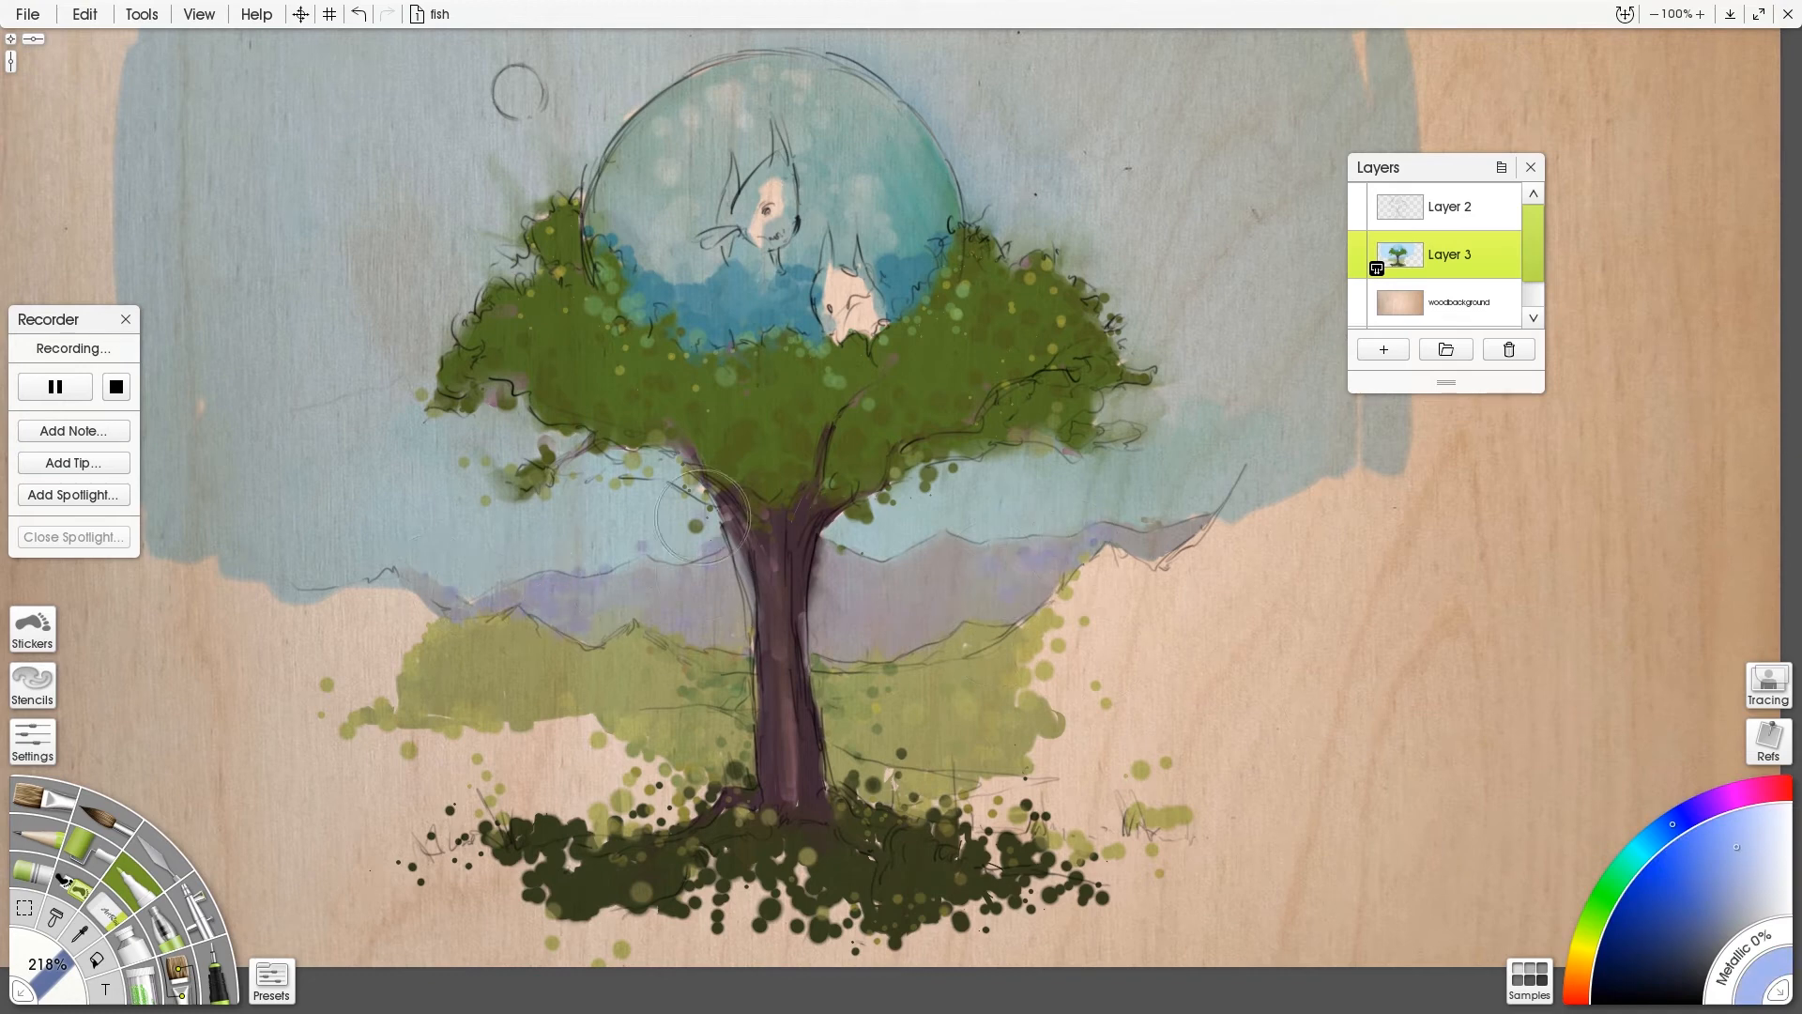
drag(887, 826, 907, 896)
drag(756, 518, 779, 713)
- Paint purple tones over the tree trunk and down into the roots on both sides
click(1699, 809)
click(1722, 894)
mouse_move(776, 548)
mouse_down()
mouse_move(766, 771)
mouse_move(774, 629)
mouse_up()
click(1693, 927)
drag(777, 718, 718, 805)
mouse_move(836, 798)
mouse_down()
mouse_move(845, 844)
mouse_move(883, 880)
mouse_up()
- Dab purple accents on the upper branches and along the canopy's edges
drag(815, 516, 833, 467)
drag(737, 469, 696, 499)
drag(871, 367, 883, 347)
click(1031, 435)
click(1729, 906)
drag(1060, 439, 1137, 428)
- Paint reddish-orange on the undersides of both fish in the globe
click(1576, 983)
click(1655, 894)
drag(762, 217, 775, 229)
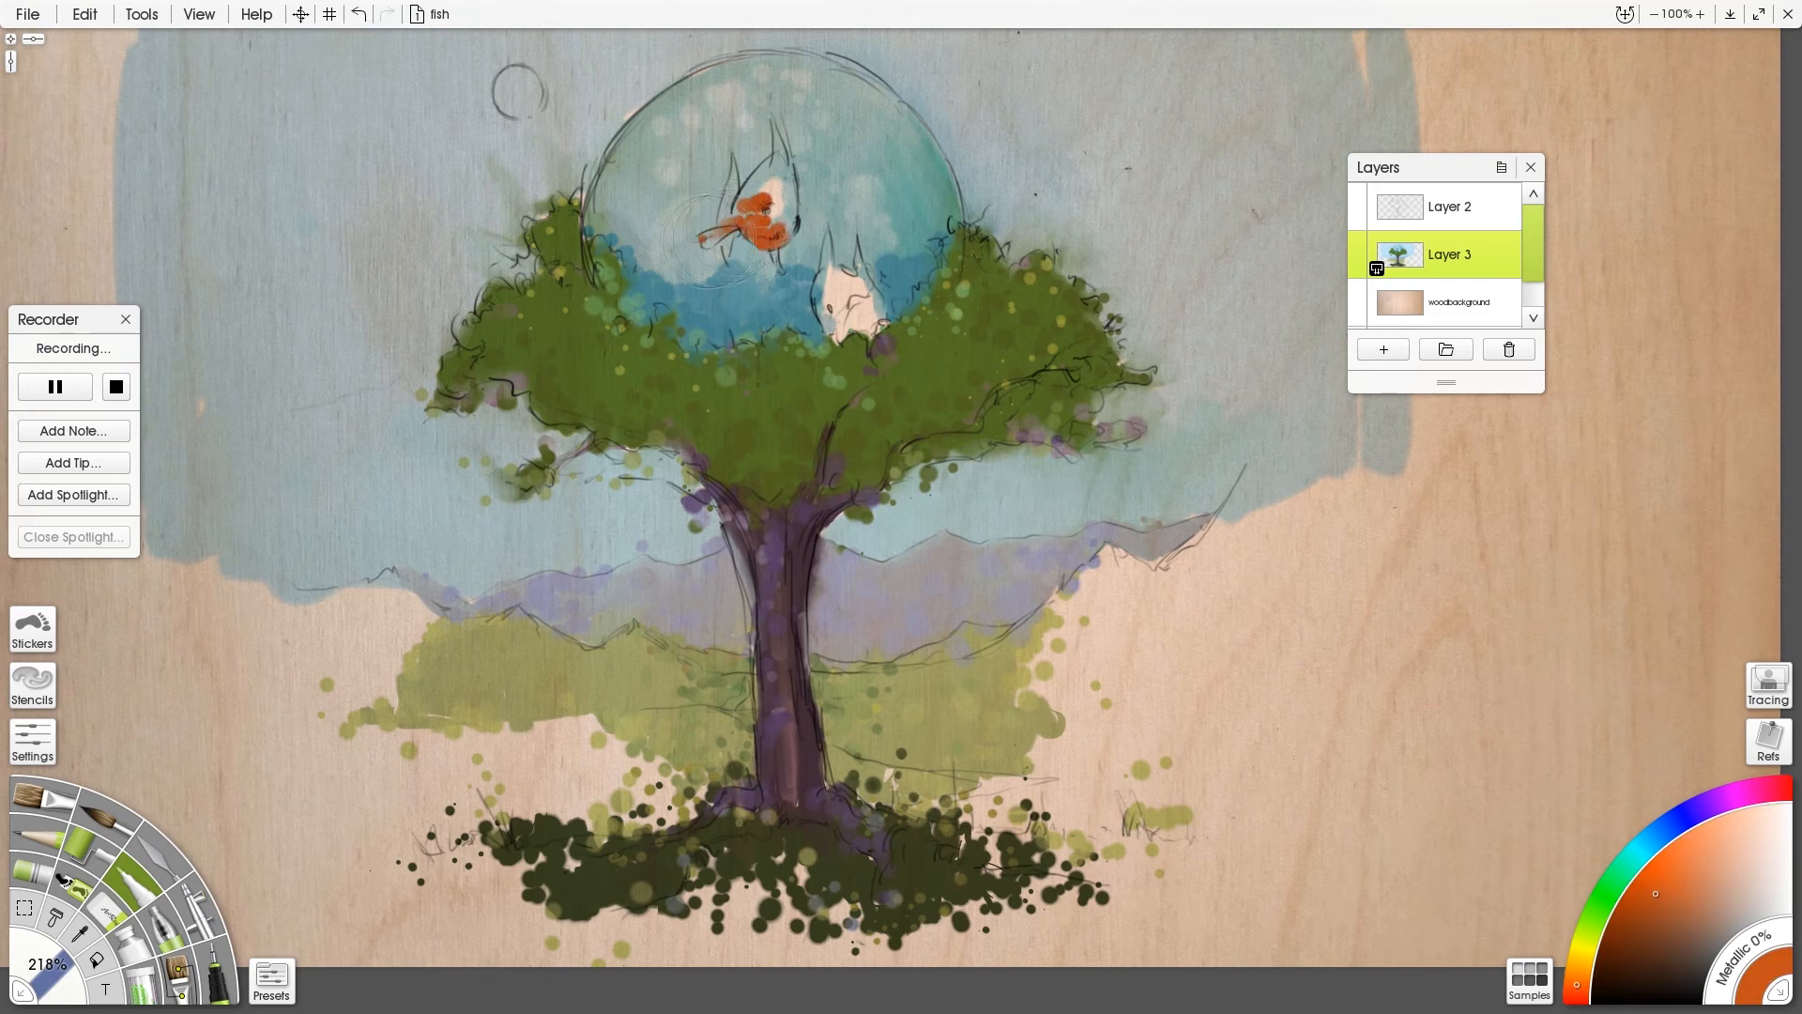
drag(823, 312, 842, 336)
- Fill both fish bodies with light yellow-orange and brighten them with a more vivid orange
click(1579, 968)
click(1680, 864)
mouse_move(768, 190)
mouse_down()
mouse_move(754, 203)
mouse_move(781, 221)
mouse_move(775, 194)
mouse_up()
click(1725, 857)
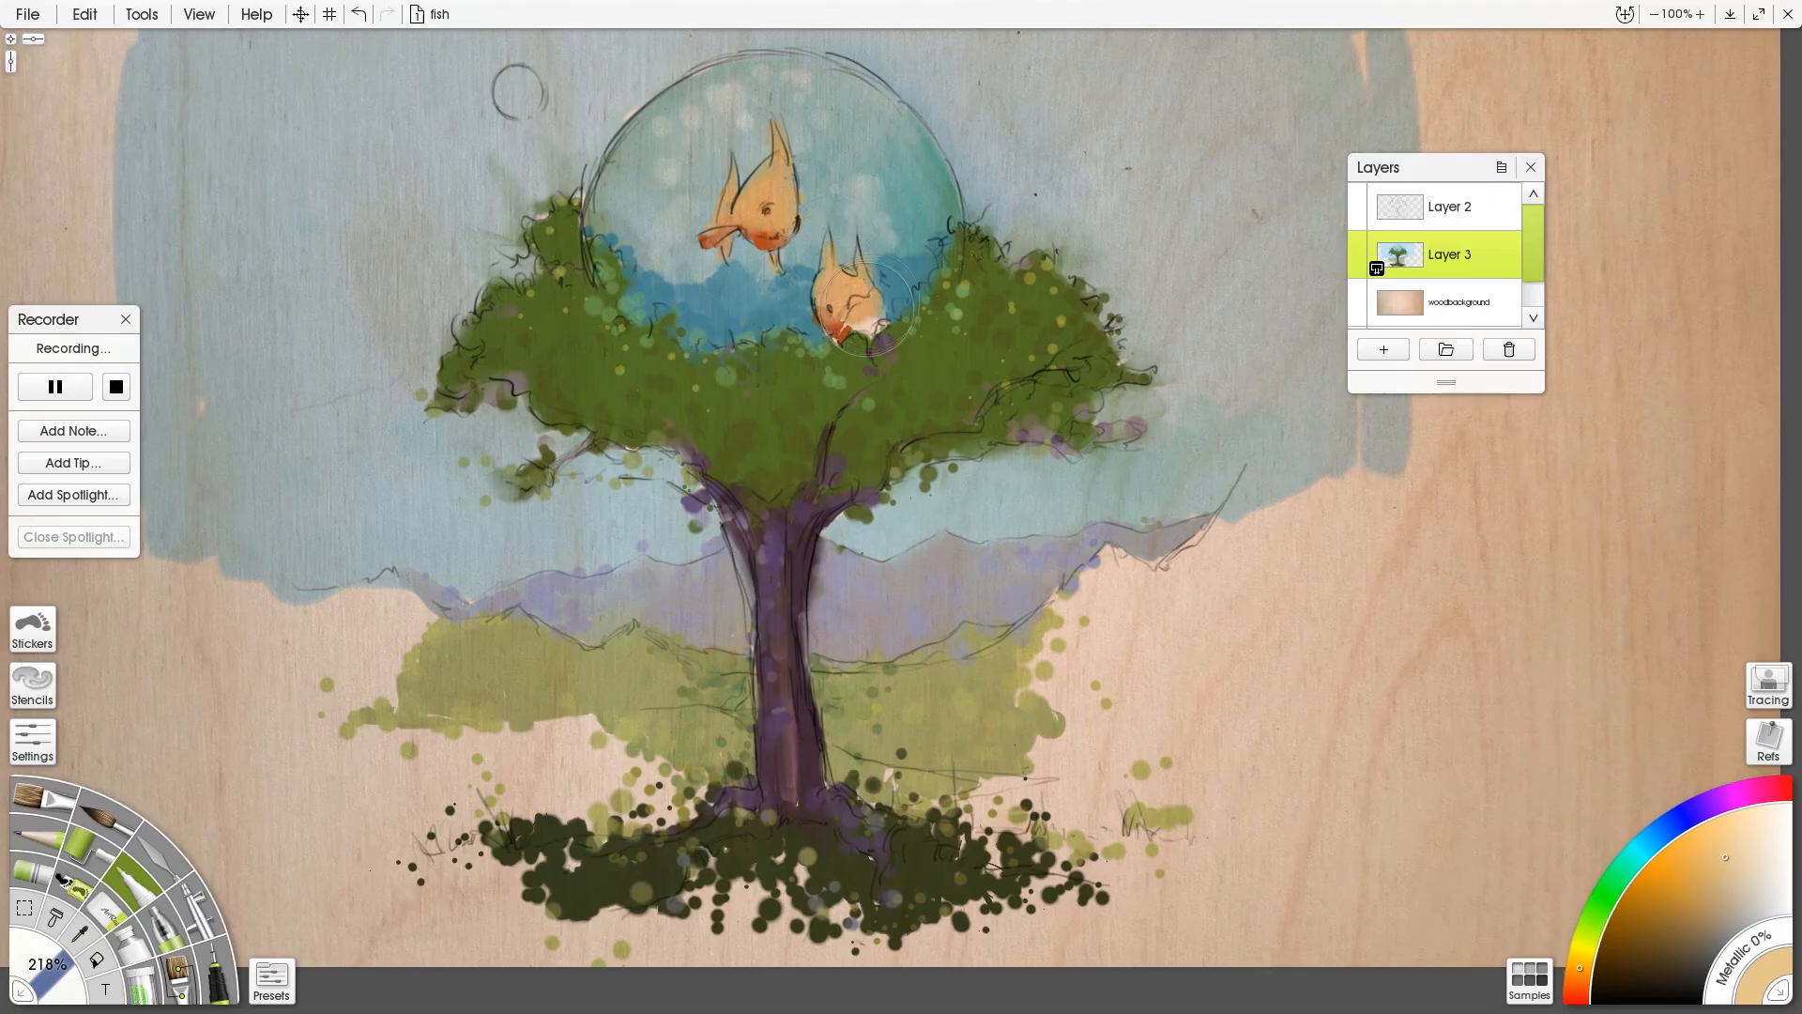
drag(869, 308, 847, 324)
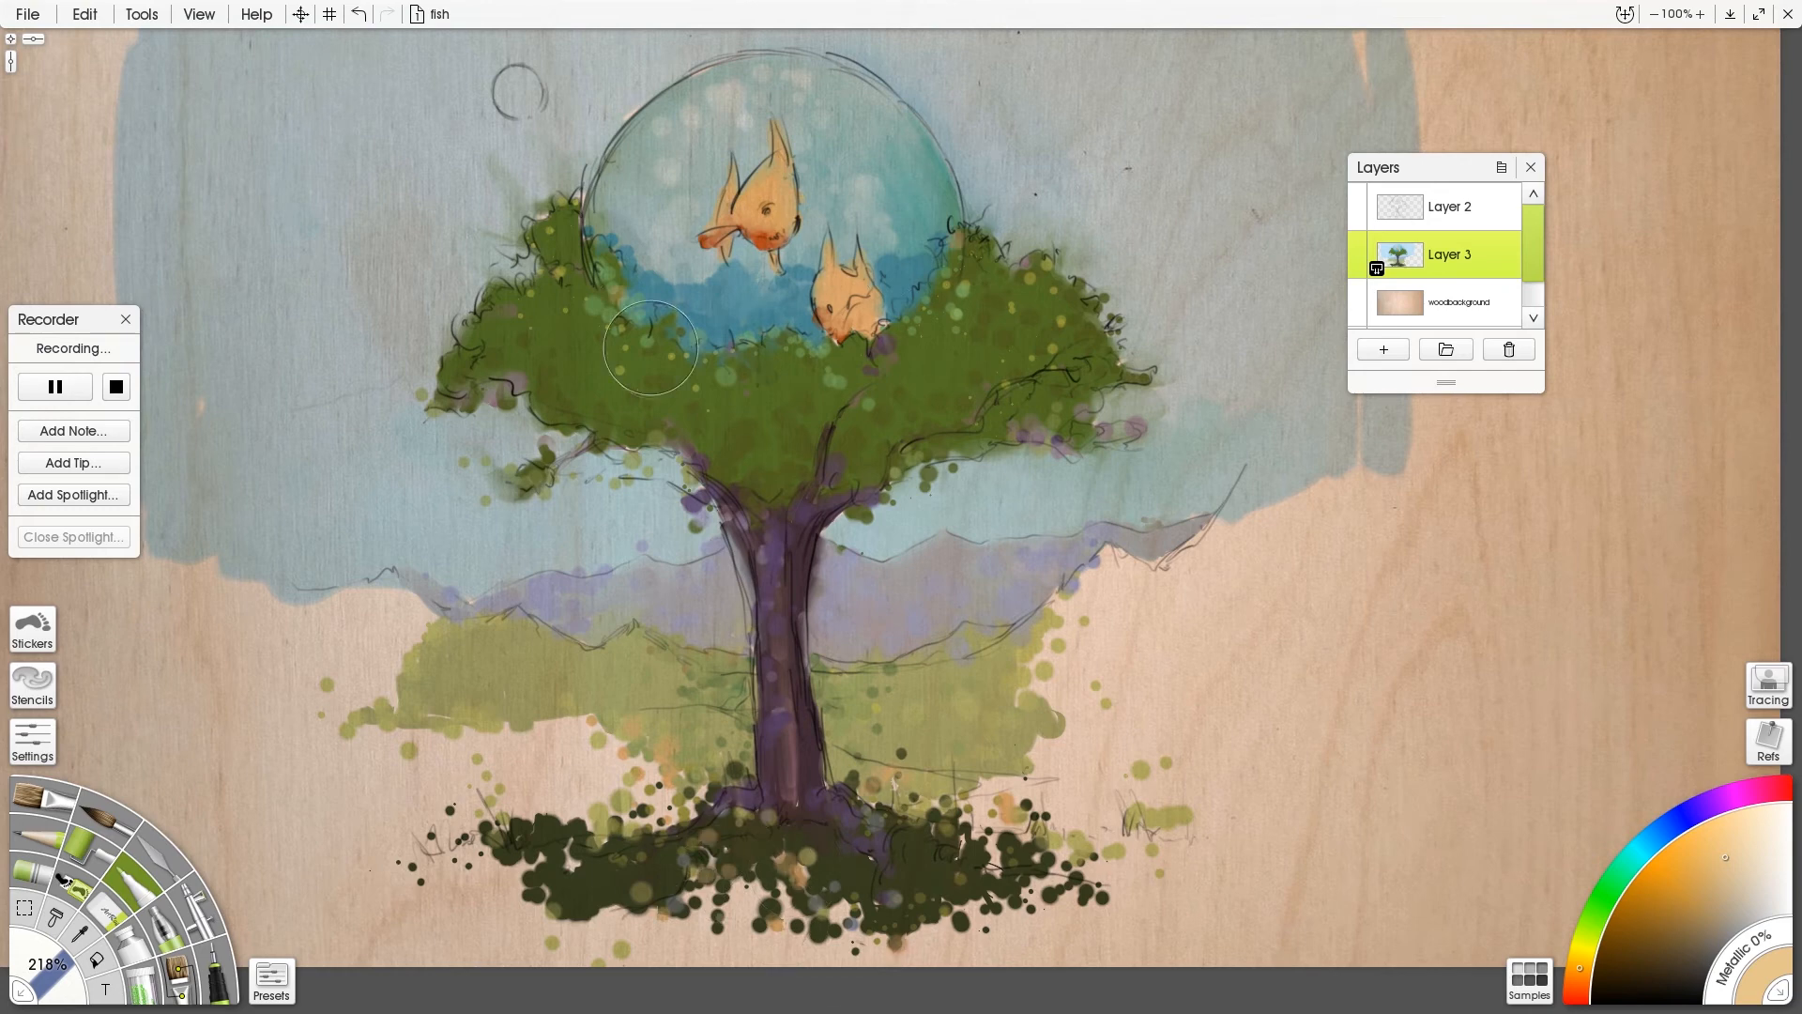
alt+click(743, 210)
click(1709, 821)
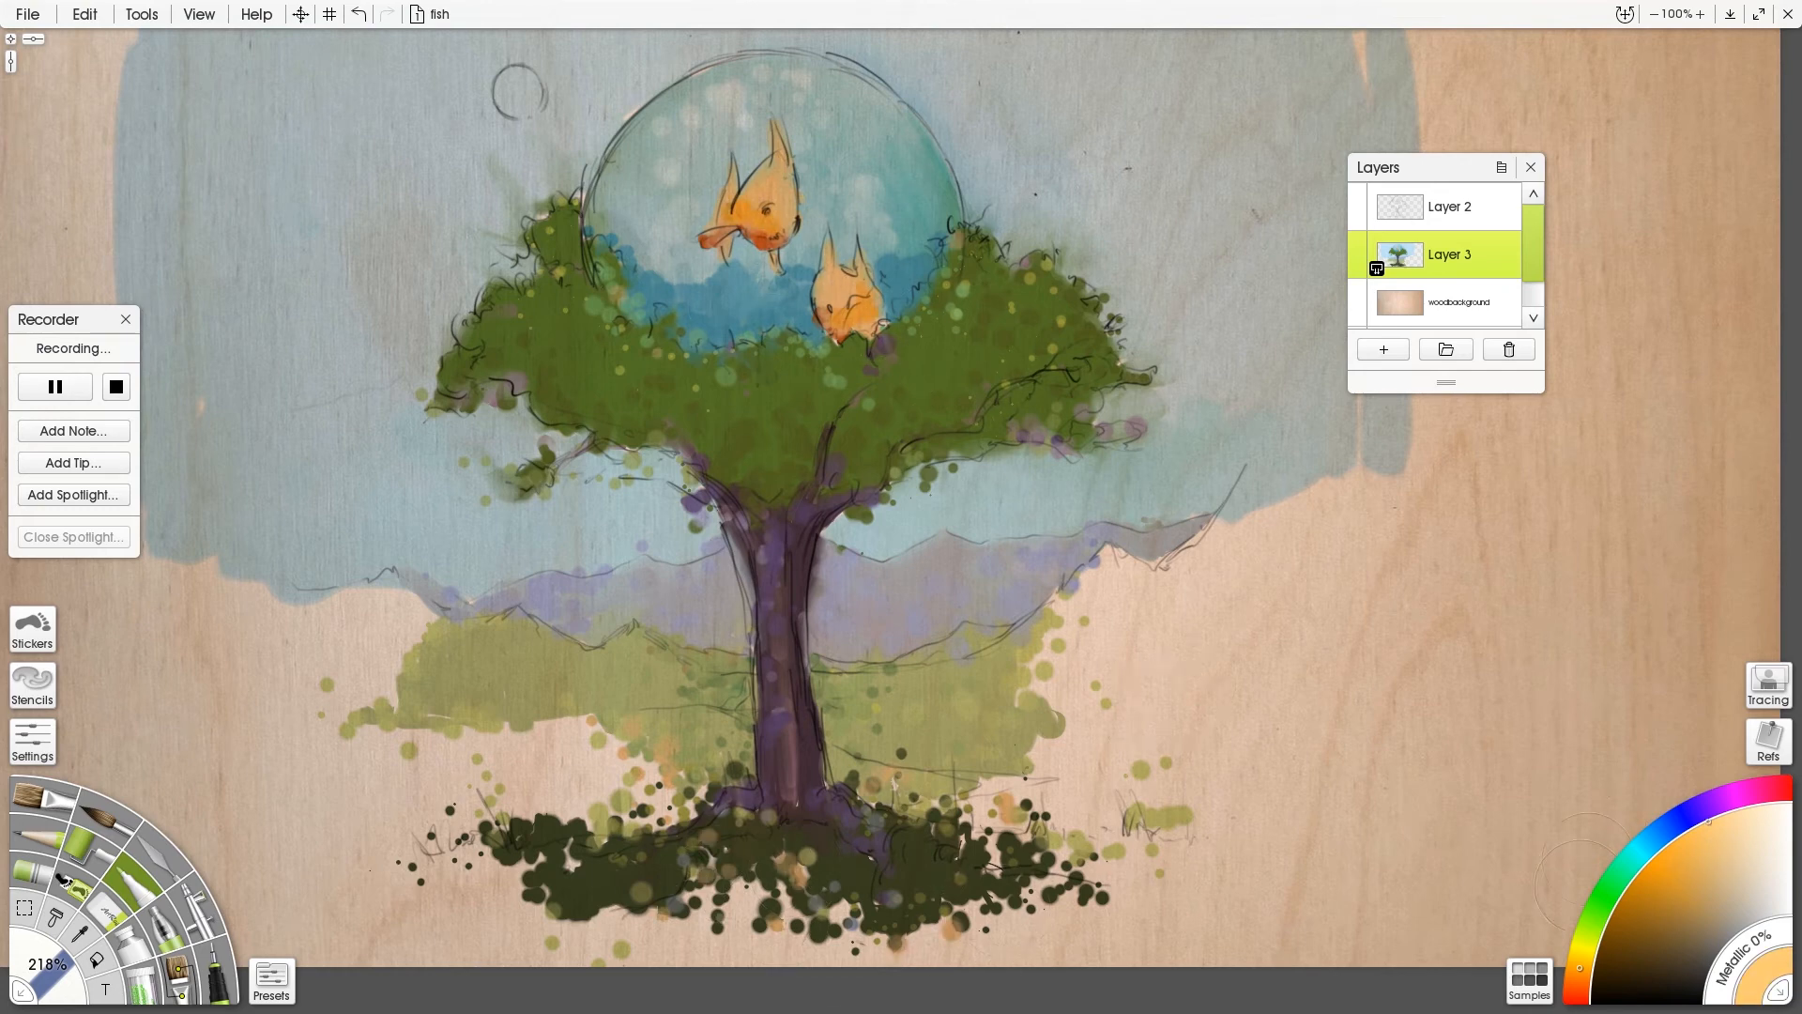
- Add a new layer and paint white bubbles in the globe and a white moon in the sky
click(1383, 349)
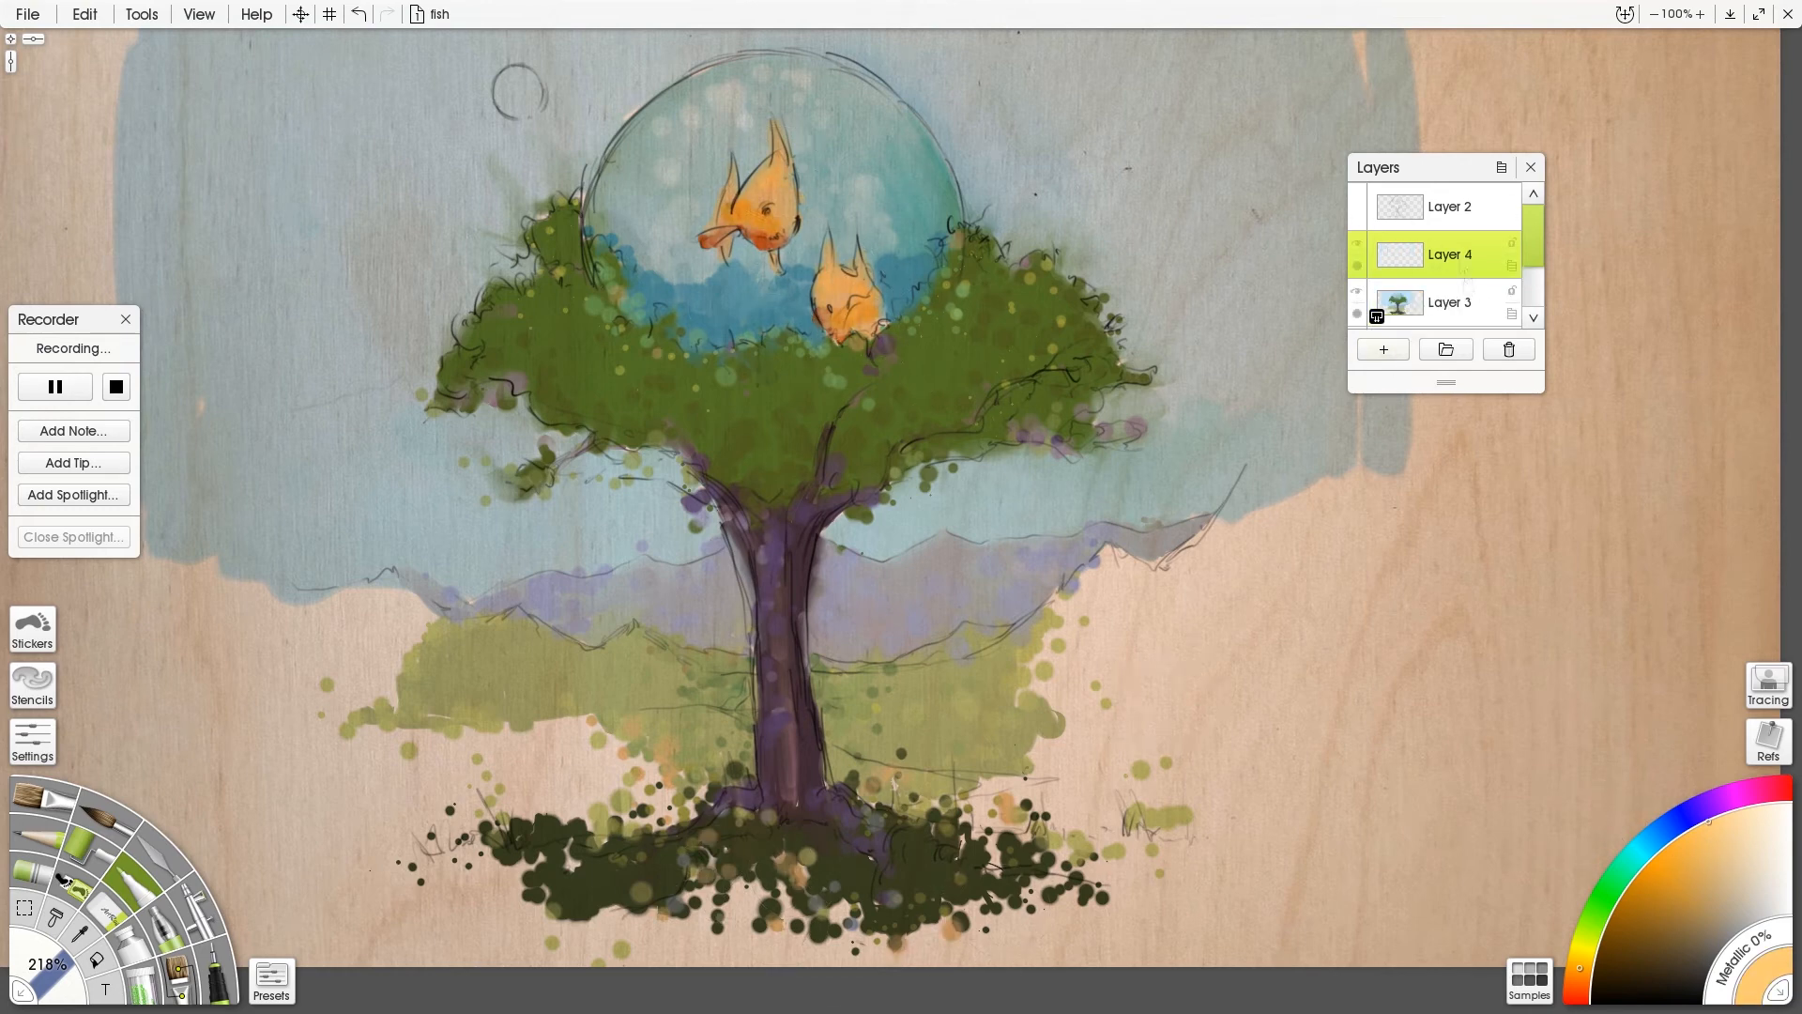
click(1790, 802)
click(776, 215)
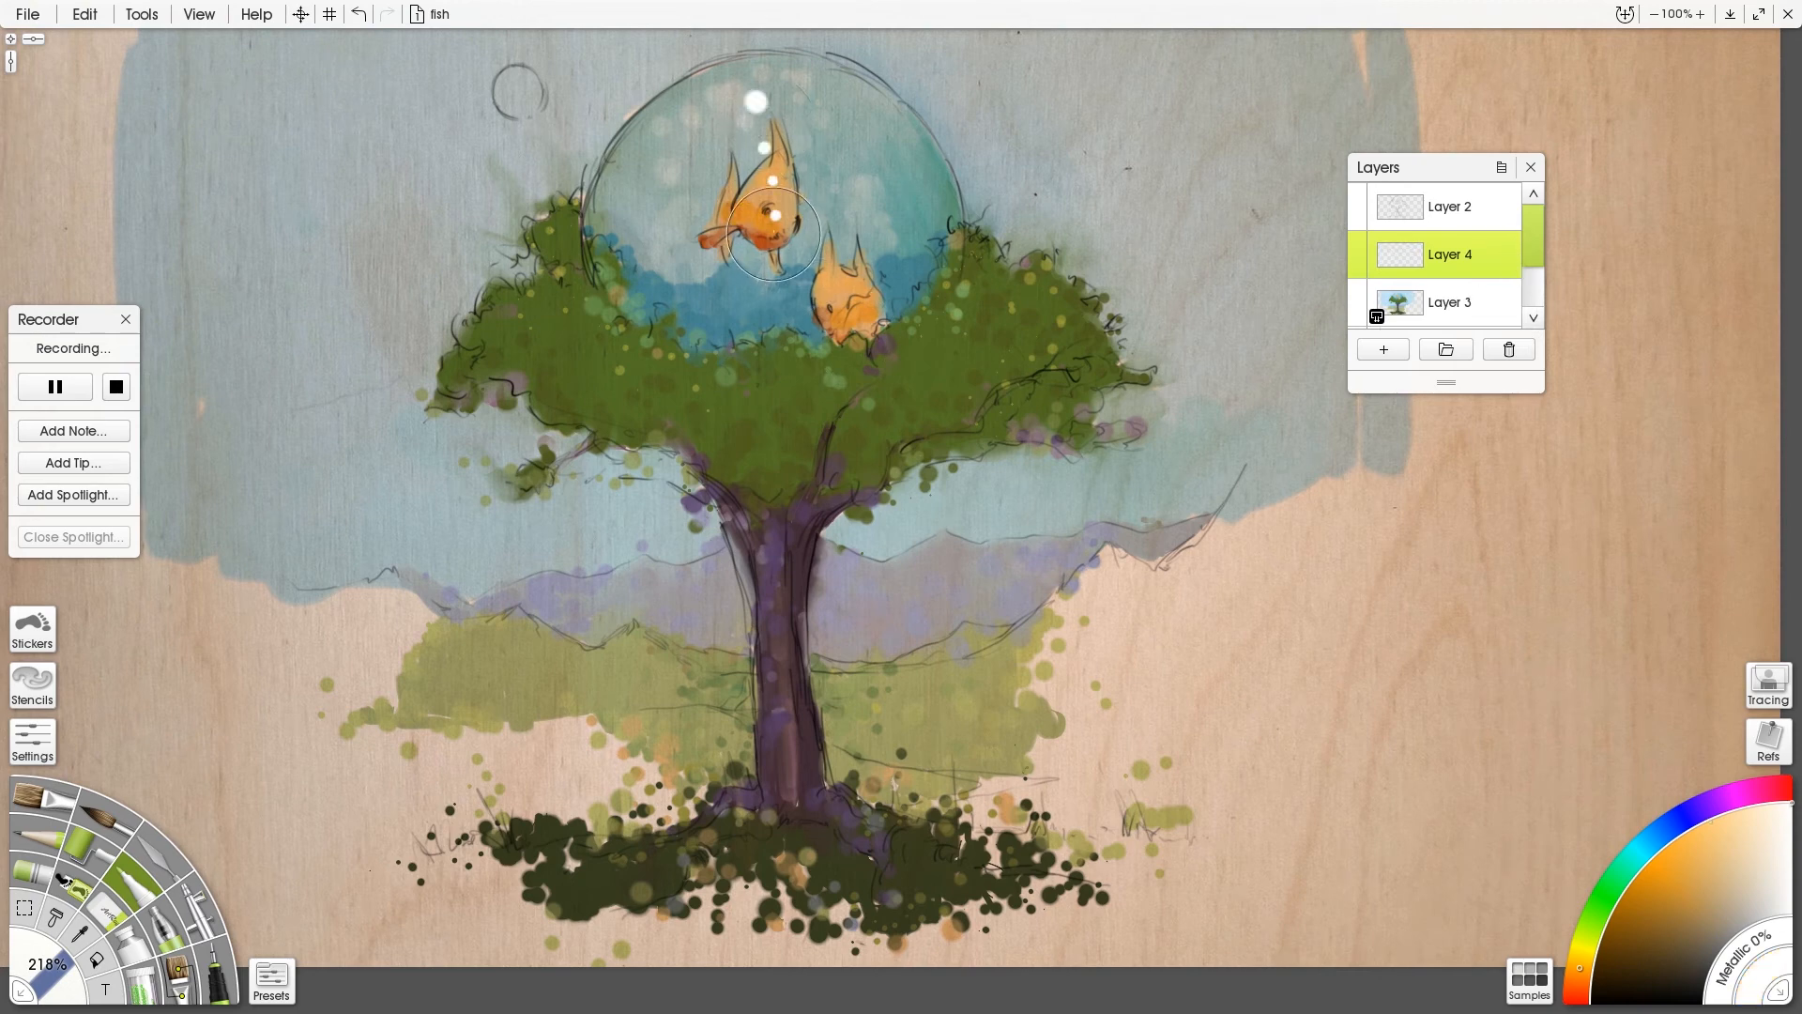
click(517, 90)
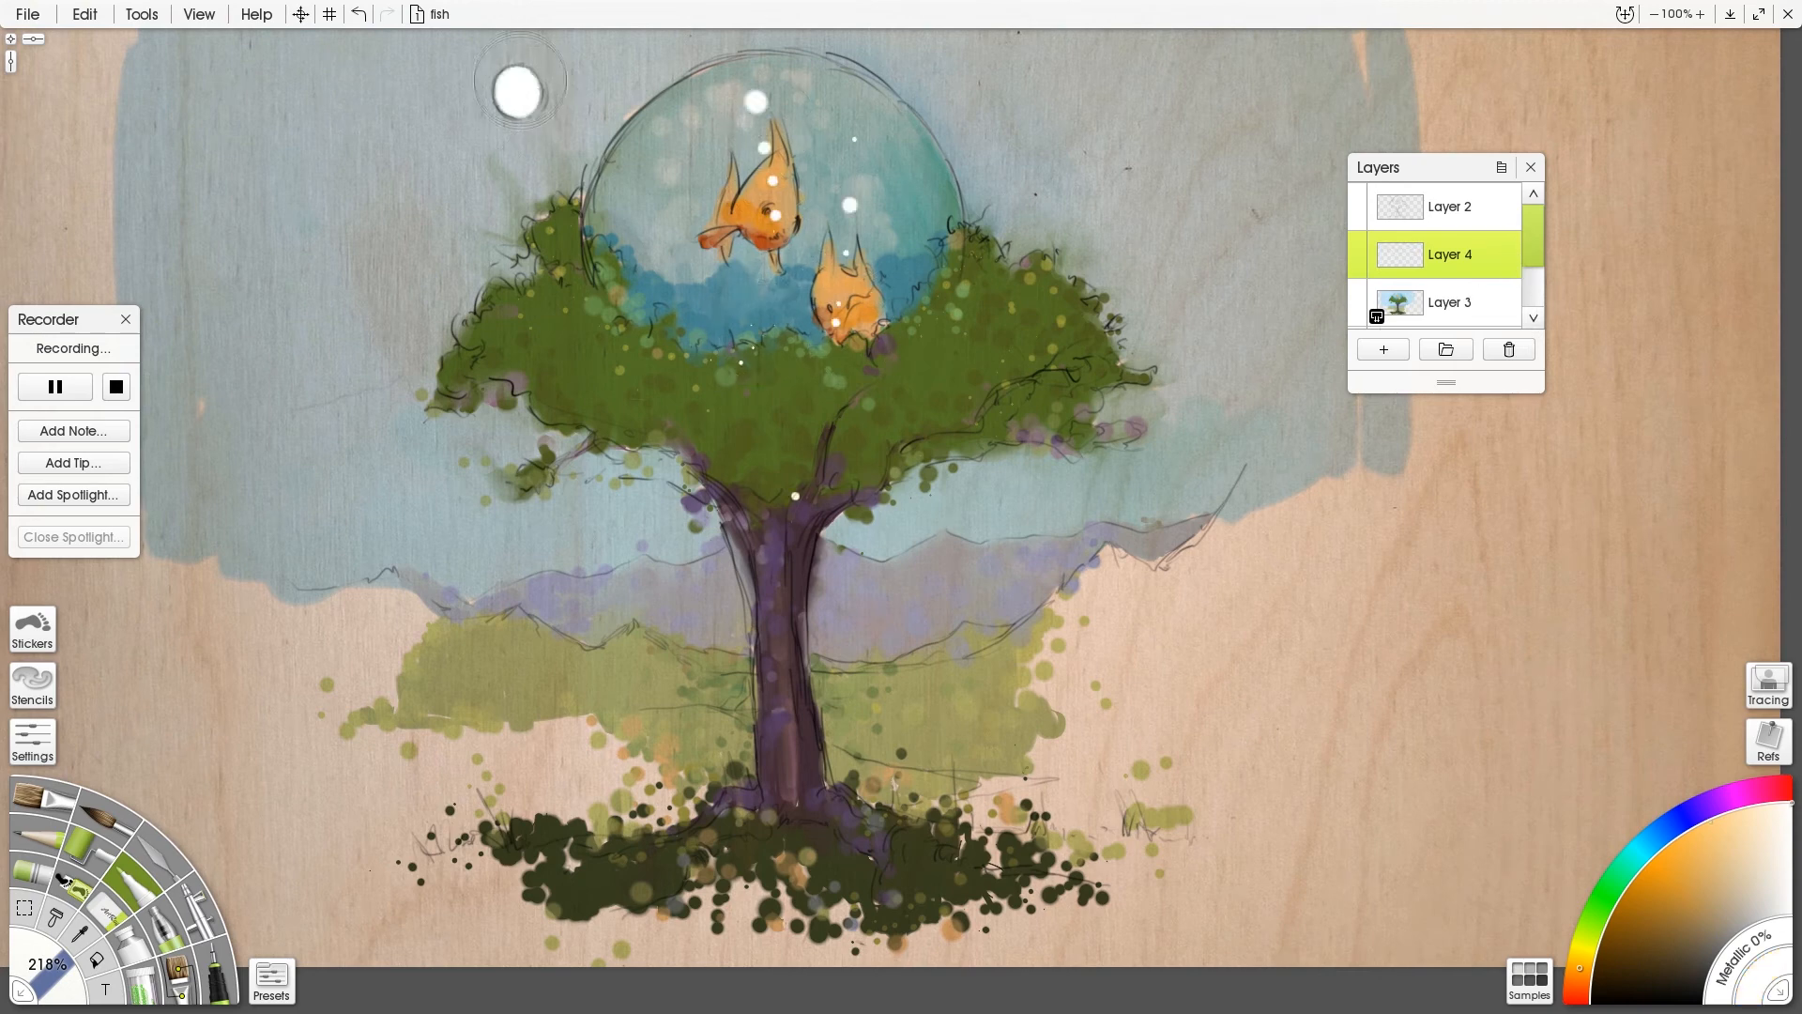
- Give Layer 4 a dodge blend mode and dab bright white light spots over the ground foliage
right_click(1494, 254)
click(1539, 410)
click(1389, 708)
mouse_move(754, 740)
mouse_down()
mouse_move(672, 792)
mouse_move(850, 781)
mouse_move(826, 995)
mouse_up()
- Add another layer and paint a soft white glow around the moon with an enlarged brush
click(1387, 352)
key(])
click(516, 99)
key(ctrl+z)
click(517, 98)
- Give the moon glow layer a lightening blend mode and lower its opacity
click(1512, 266)
mouse_move(1520, 409)
click(1408, 657)
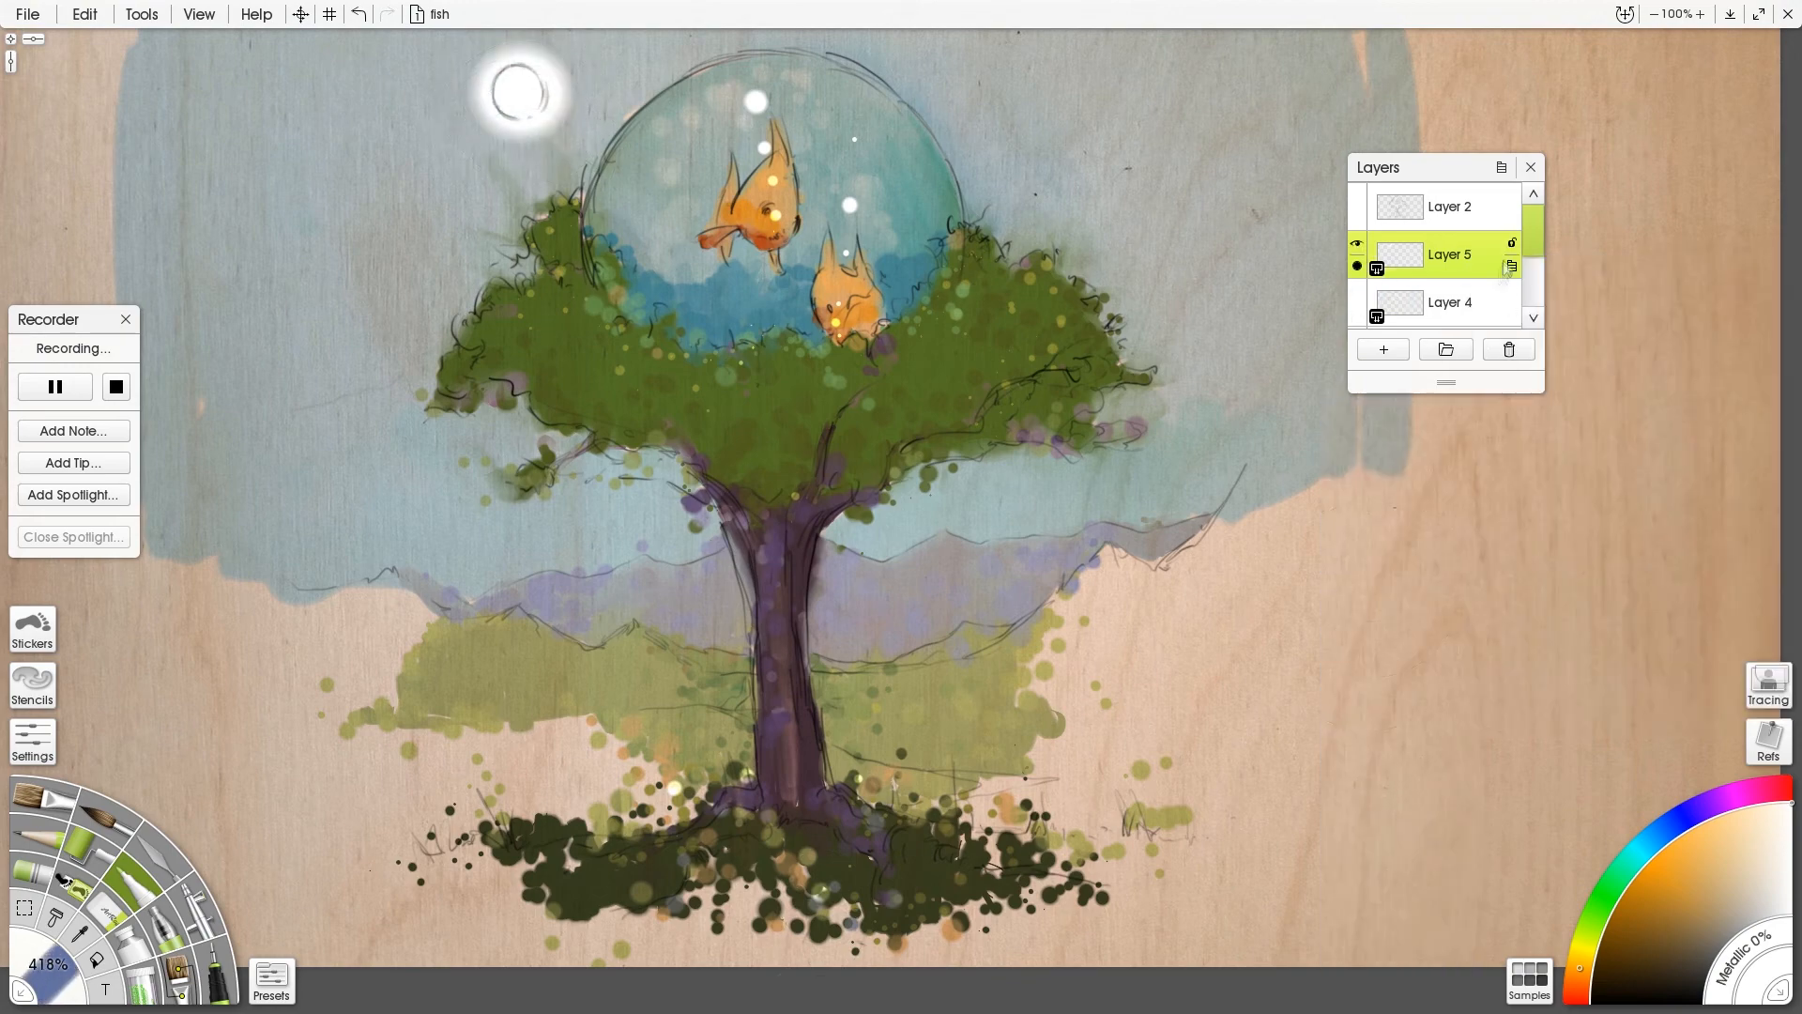
drag(1357, 266, 1359, 306)
key(ctrl+z)
key([)
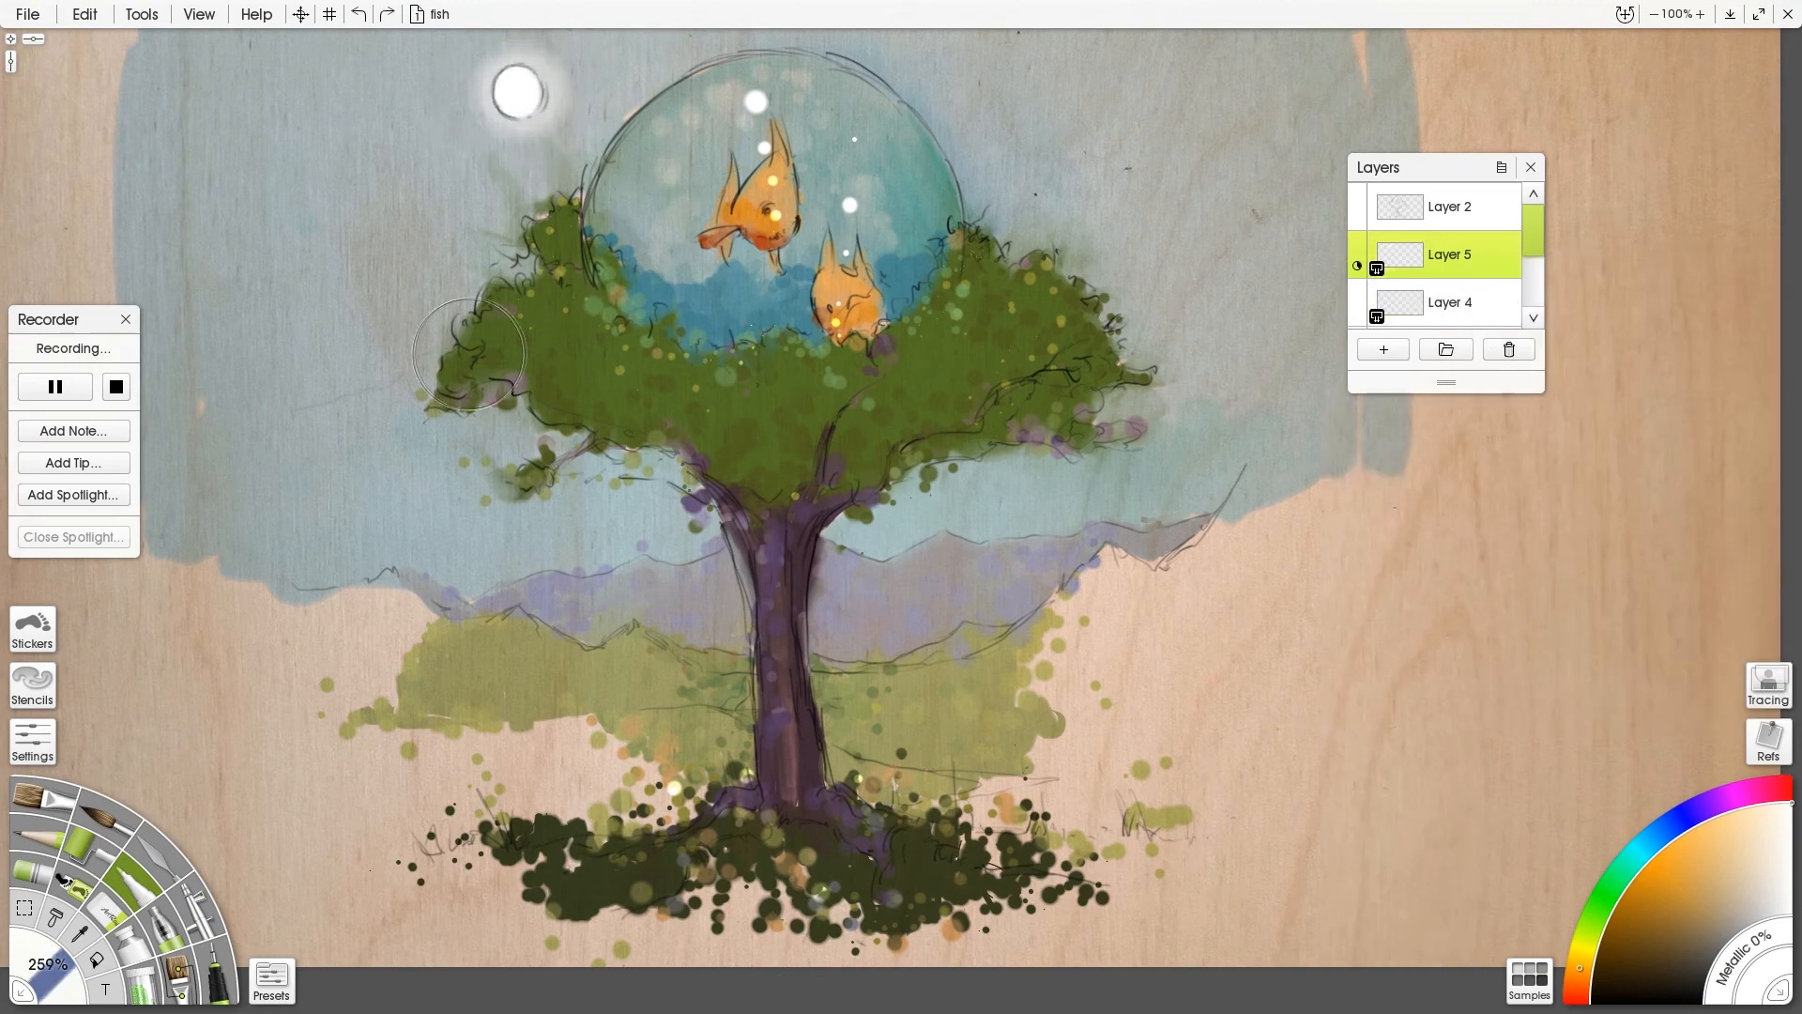
key([)
click(694, 97)
key(ctrl+z)
drag(502, 312, 685, 313)
key(ctrl+z)
- Paint pale highlights along the globe's glass rim with a smaller brush and switch to the palette knife
key([)
drag(645, 118, 701, 83)
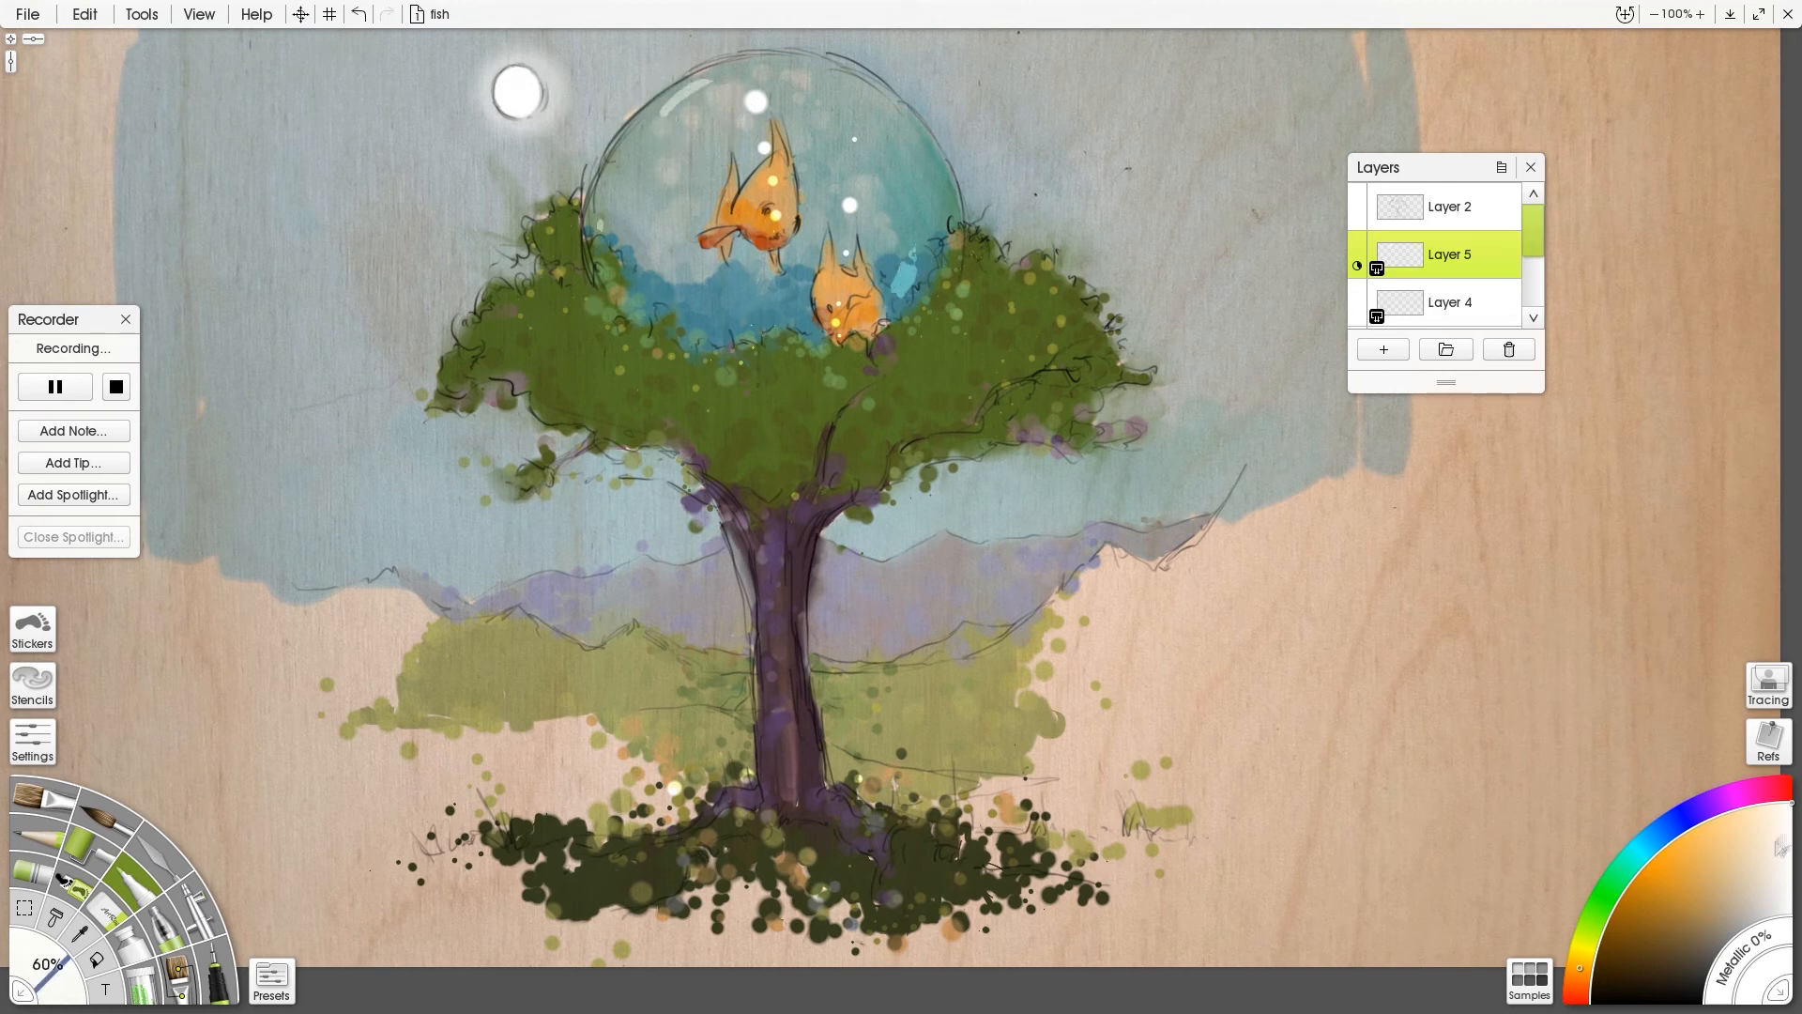
key(k)
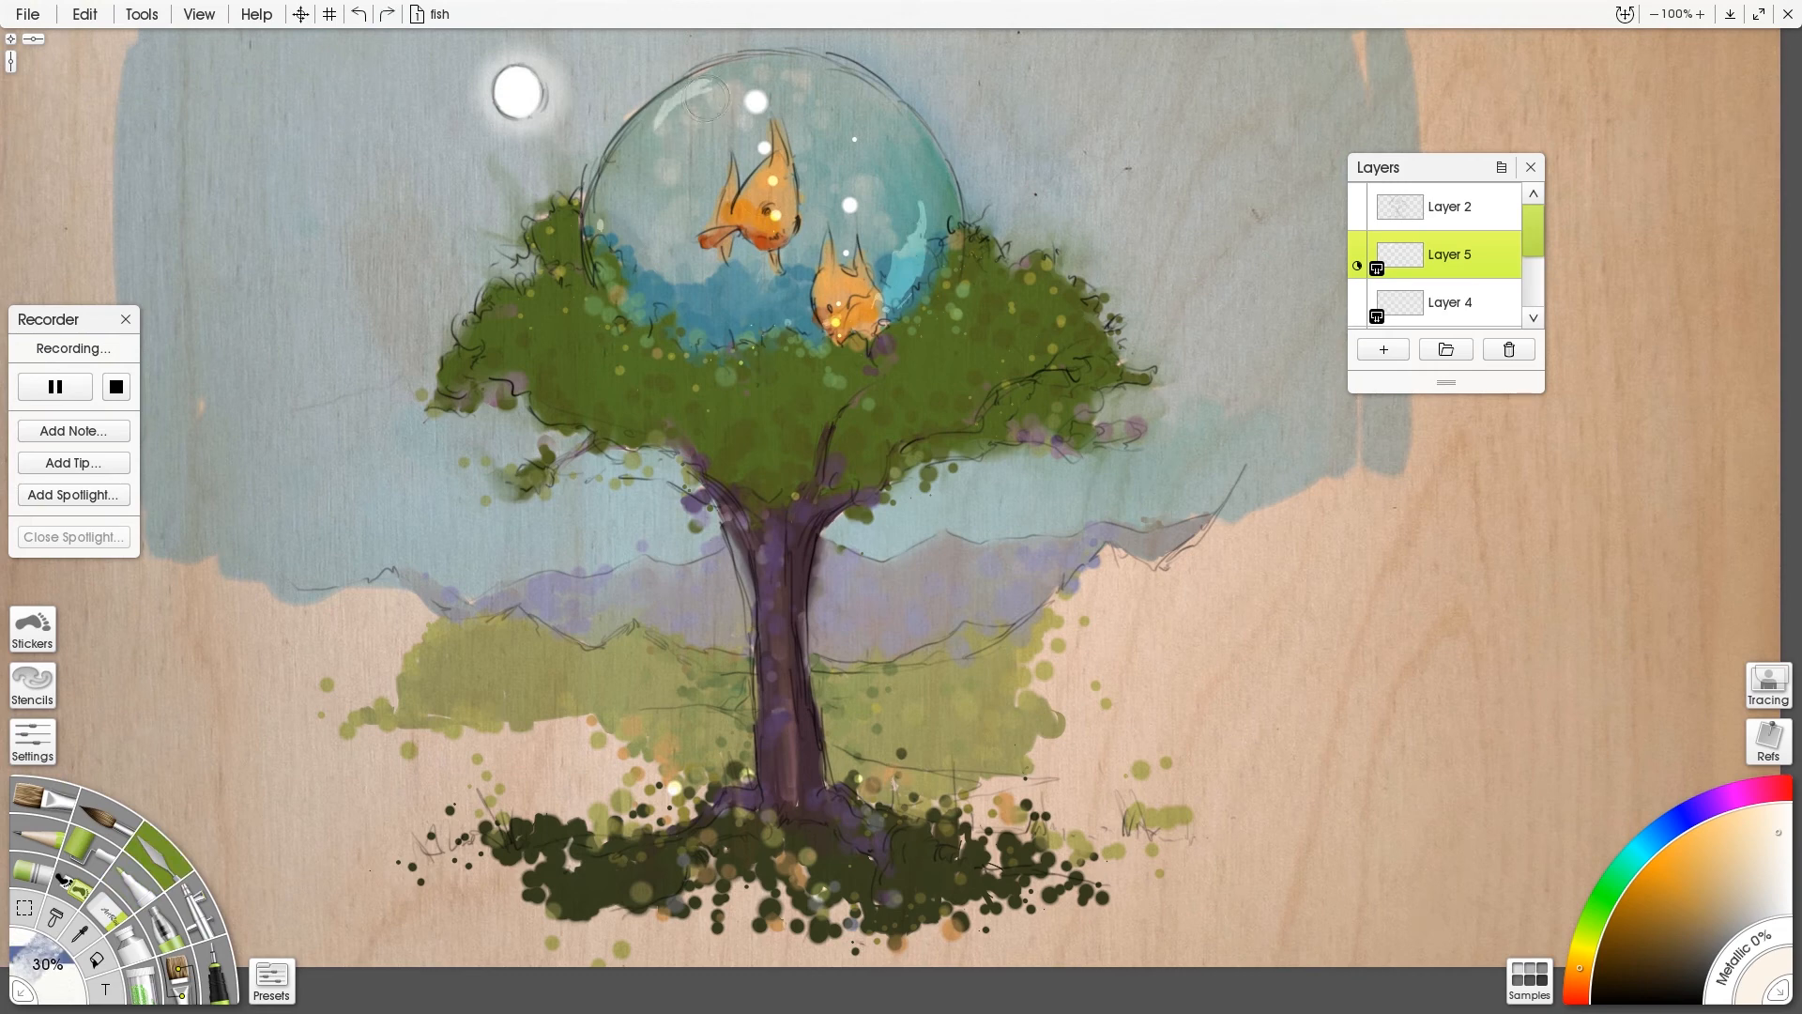
- Select Layer 3, enlarge the palette knife to 83%, and roughen the edges of the tree's foliage with it
scroll(1442, 272, down, 2)
click(1440, 272)
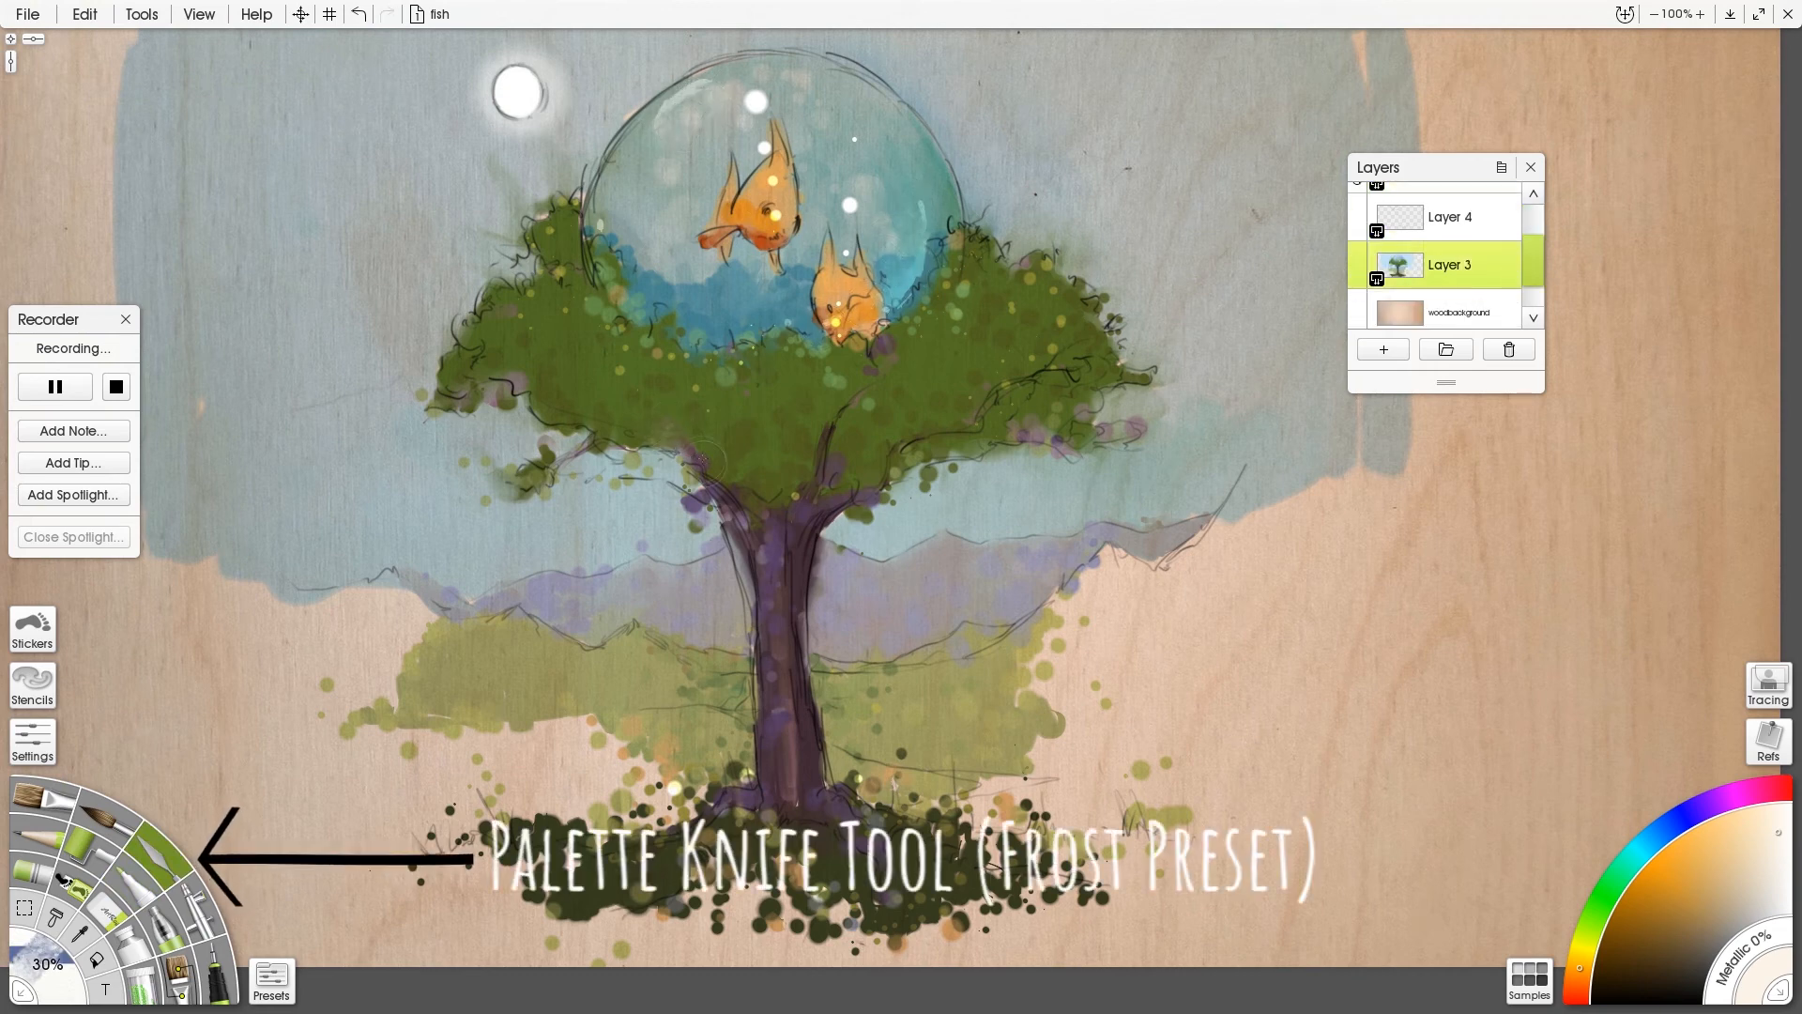
key(])
key(])
key(])
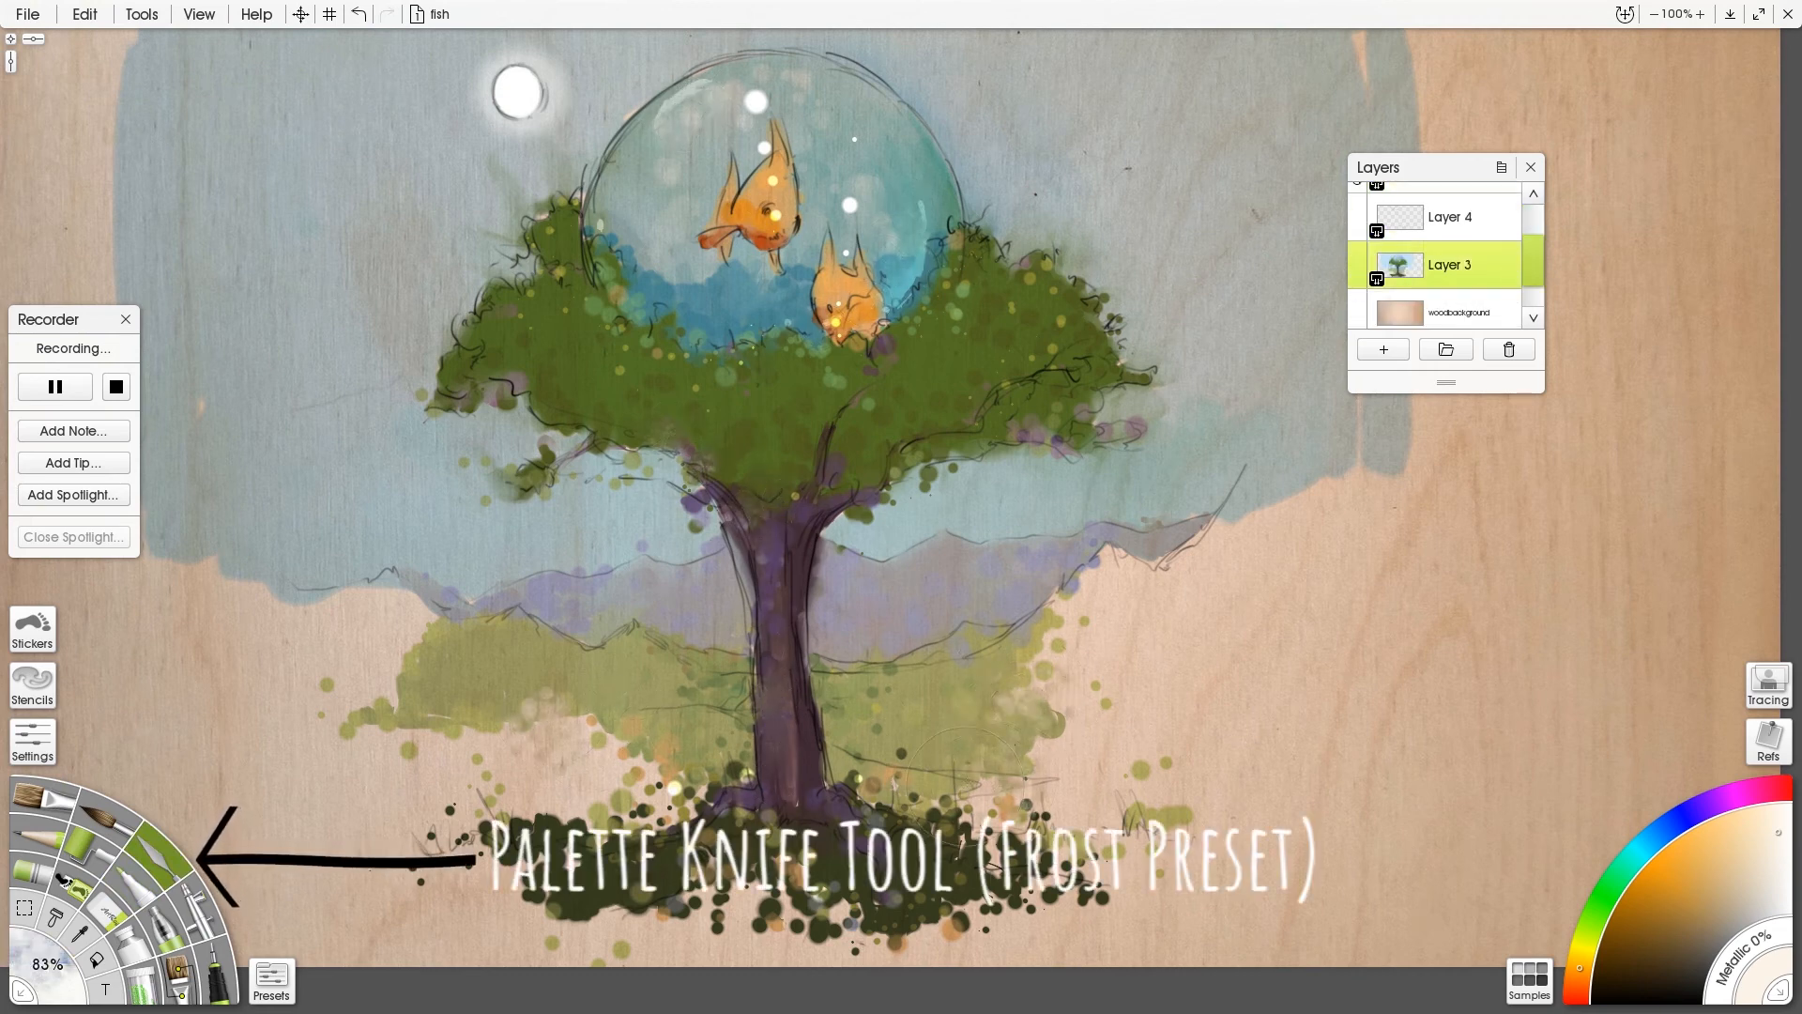
drag(469, 294, 498, 281)
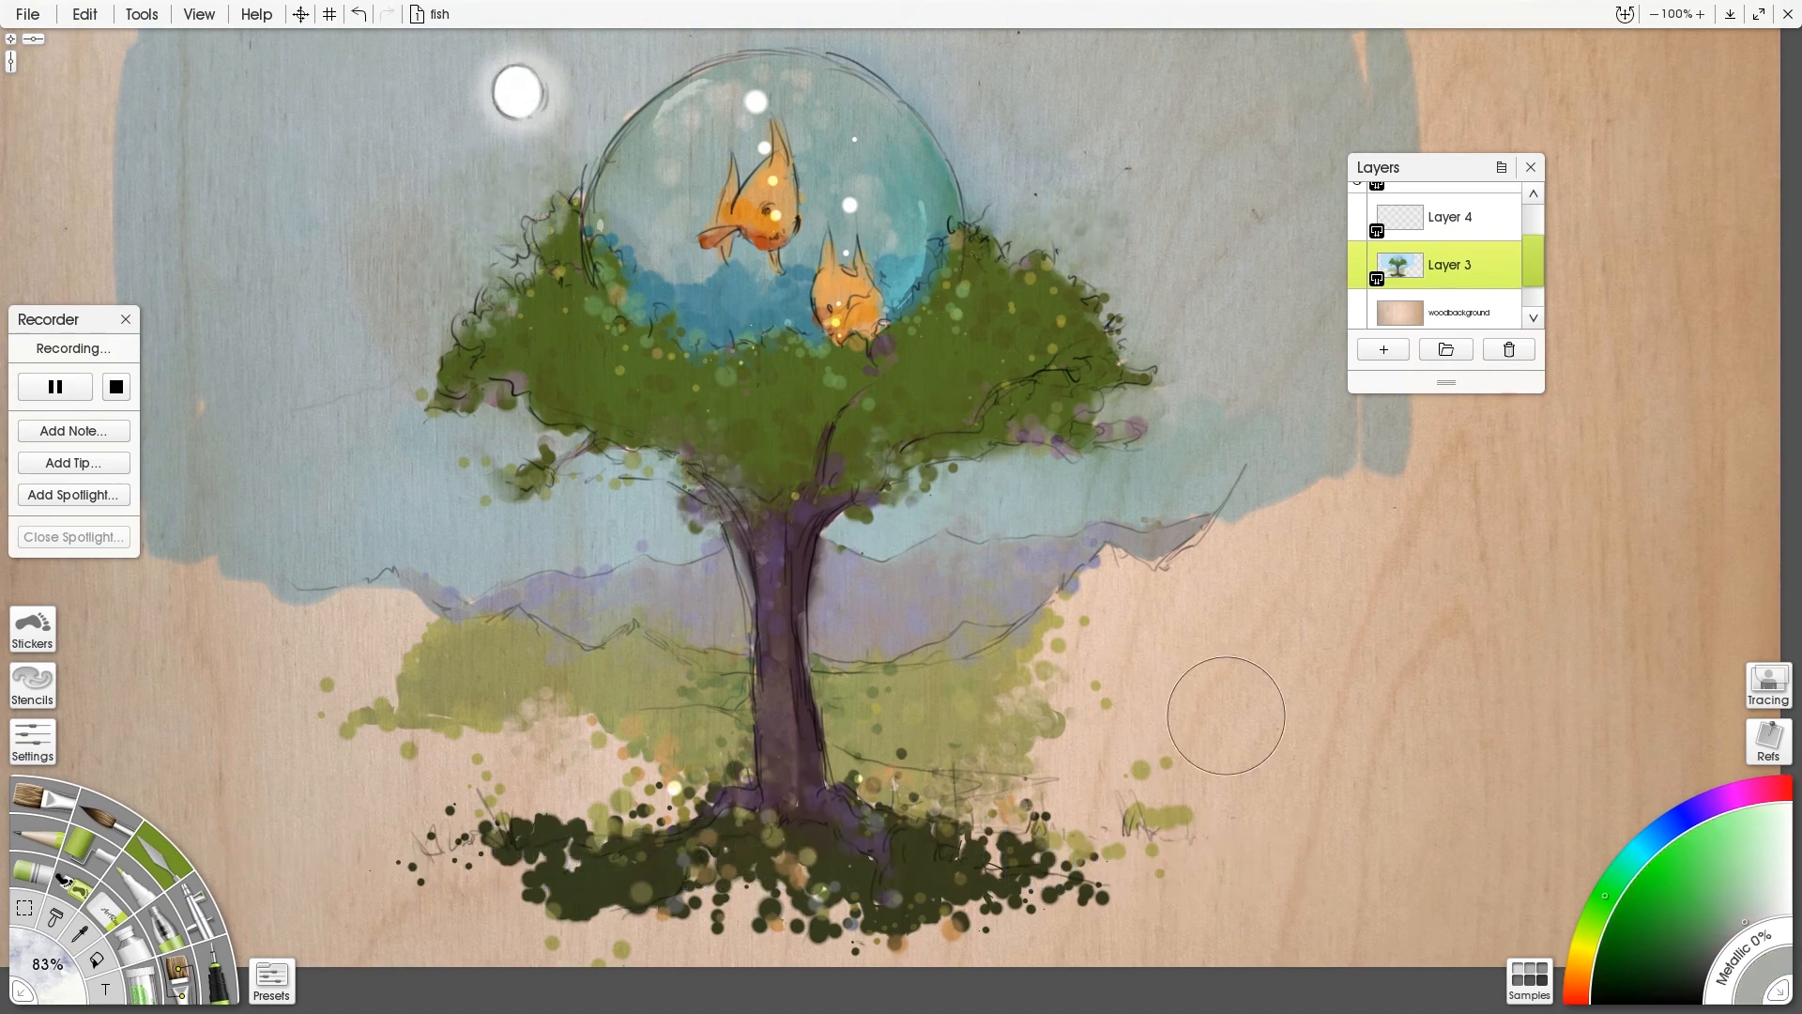
- Add a layer above Layer 5, fill it with dark blue in Overlay blend mode, and lower its opacity
key(ctrl+shift+n)
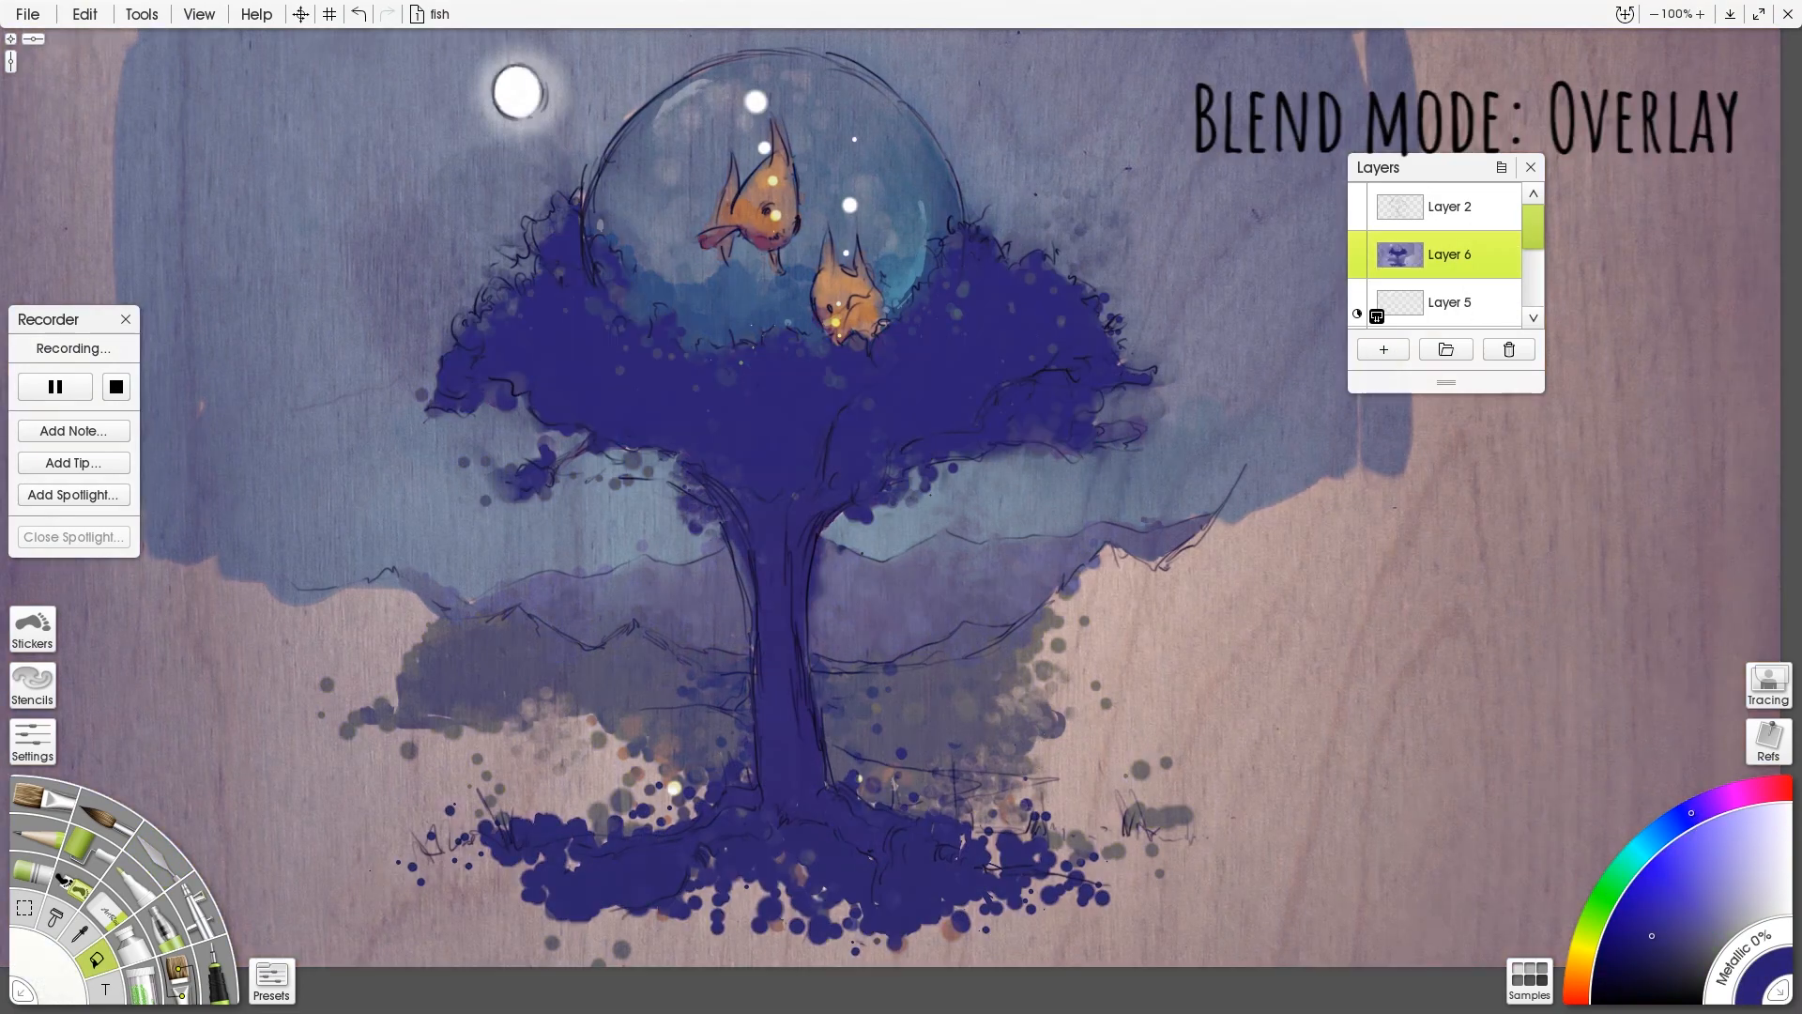
click(1512, 265)
drag(1357, 265, 1360, 280)
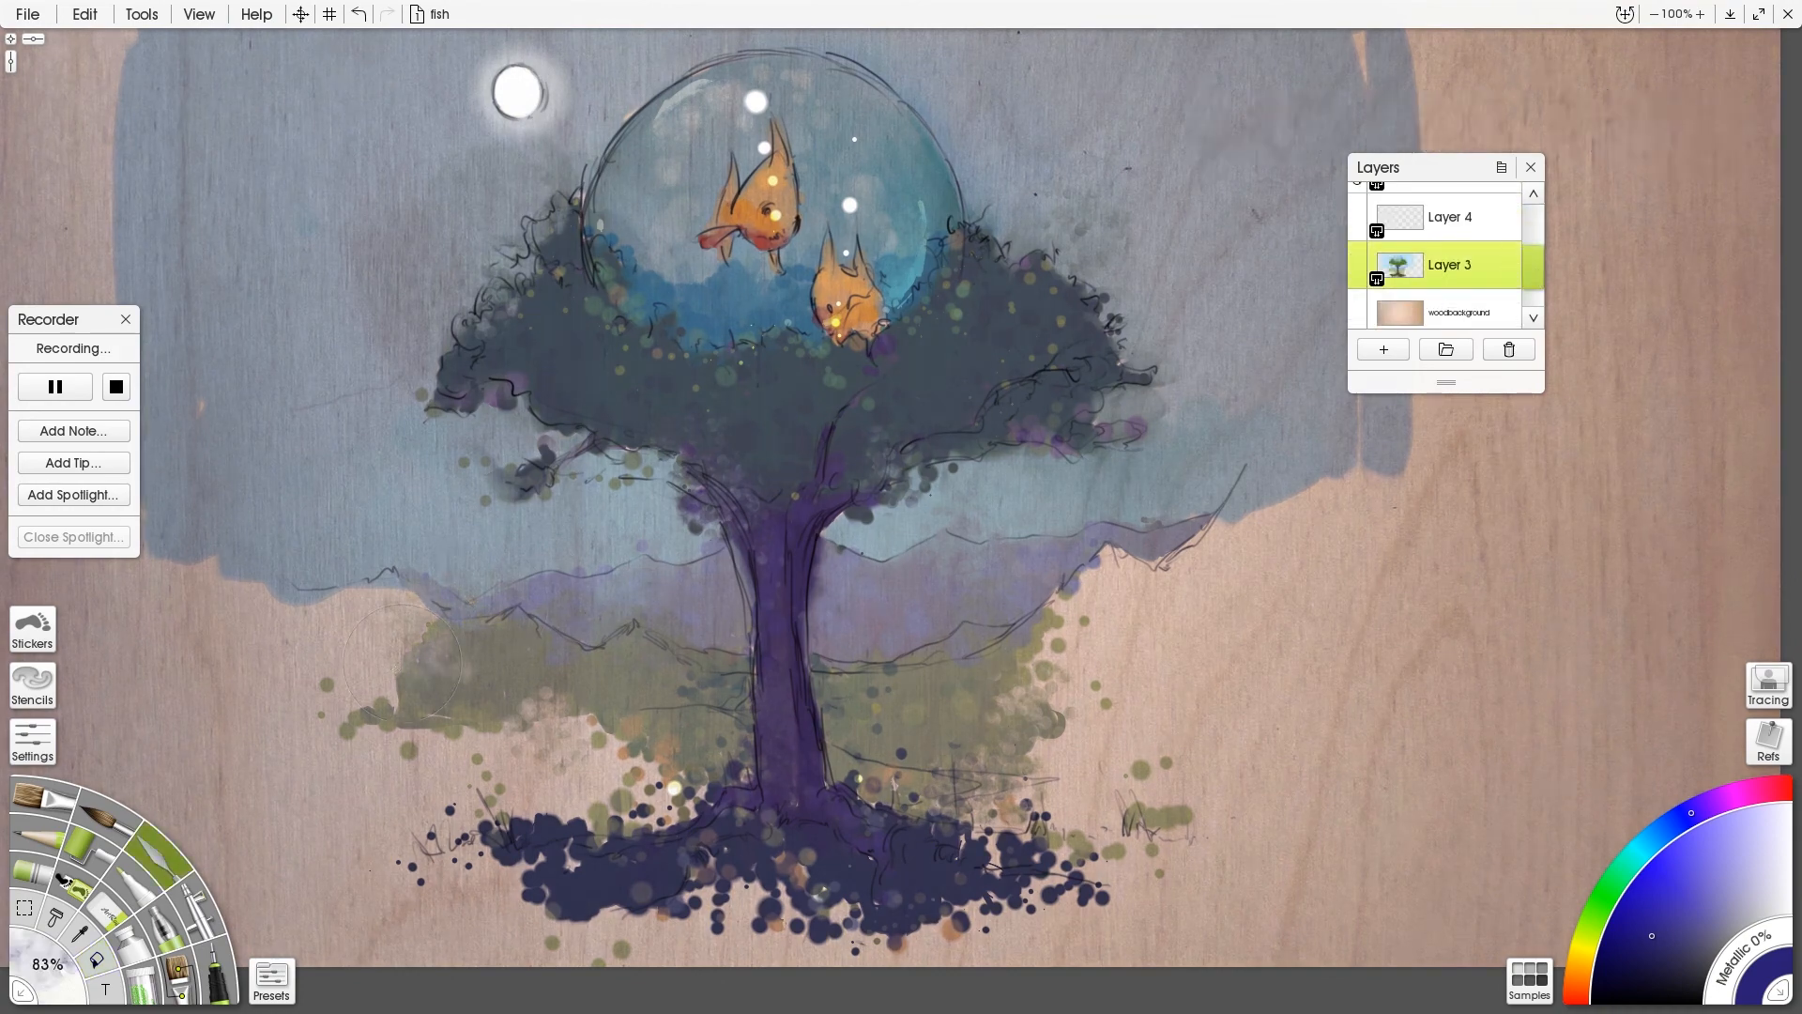
- Move the Layers panel clear of the painting and soften the sky's hard right edge into the wood on Layer 3
key(h)
key(h)
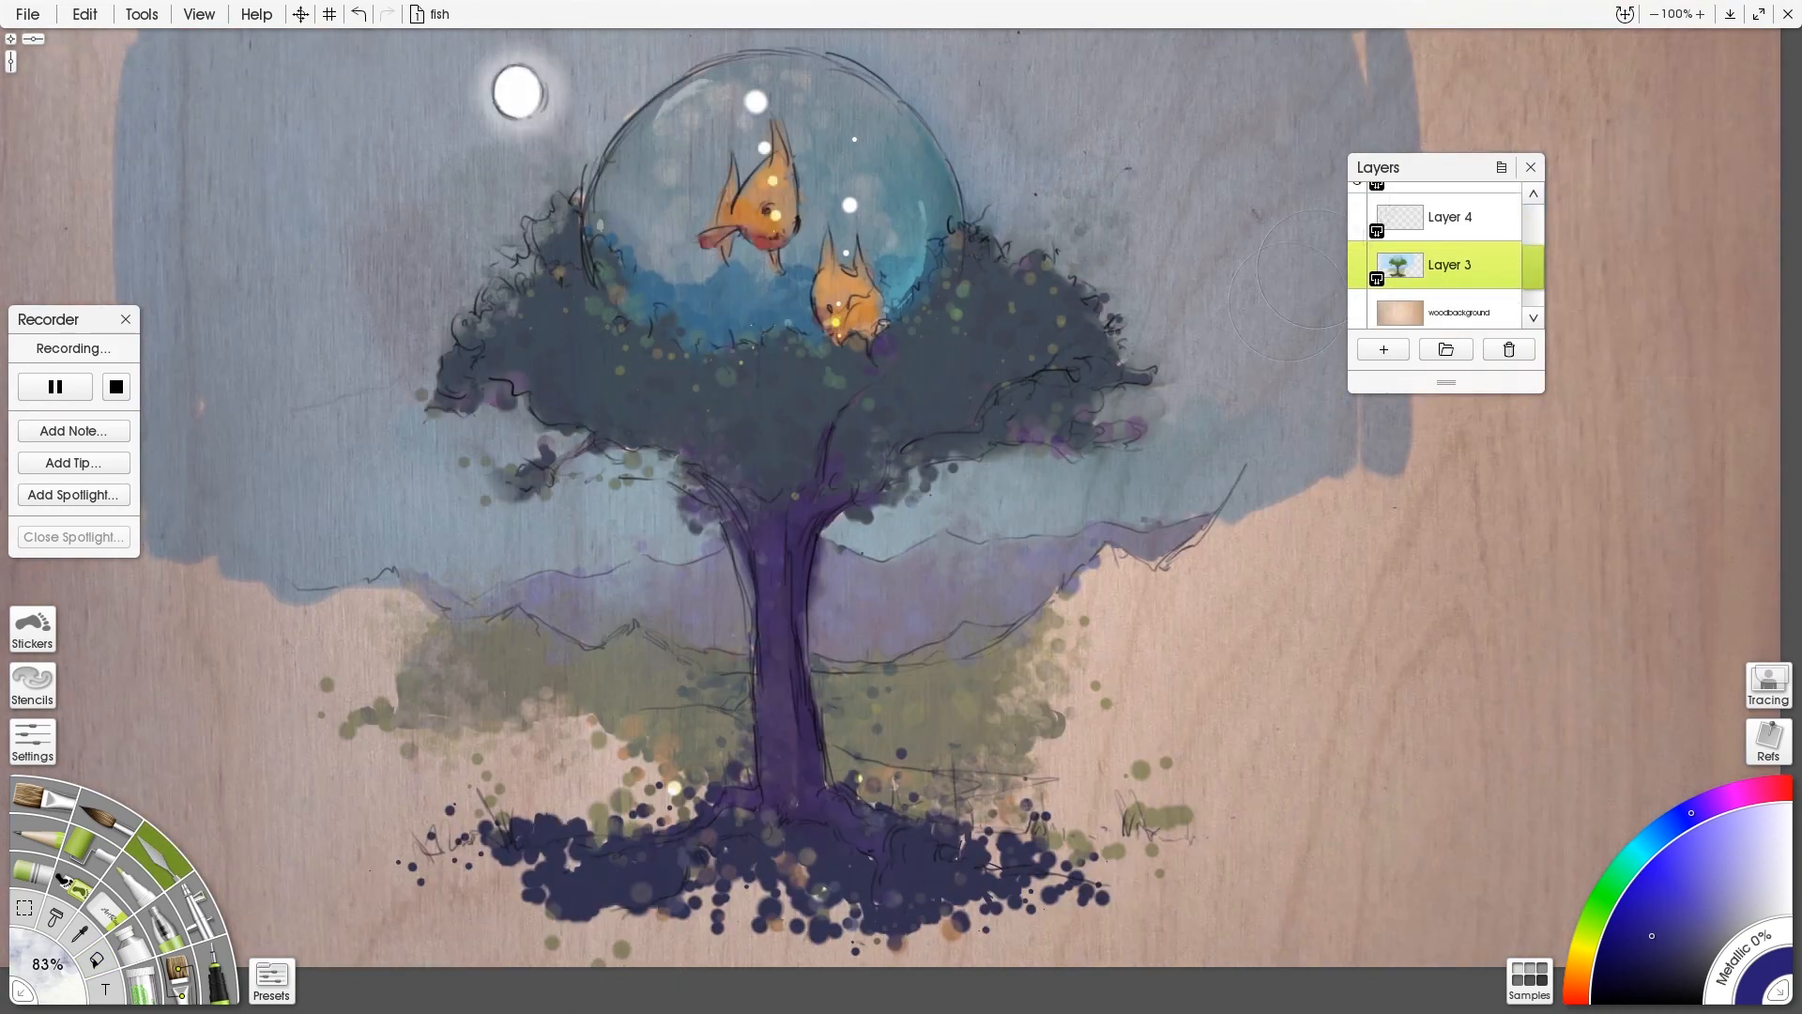
drag(1436, 167, 1631, 144)
drag(1732, 255, 1732, 219)
click(1657, 220)
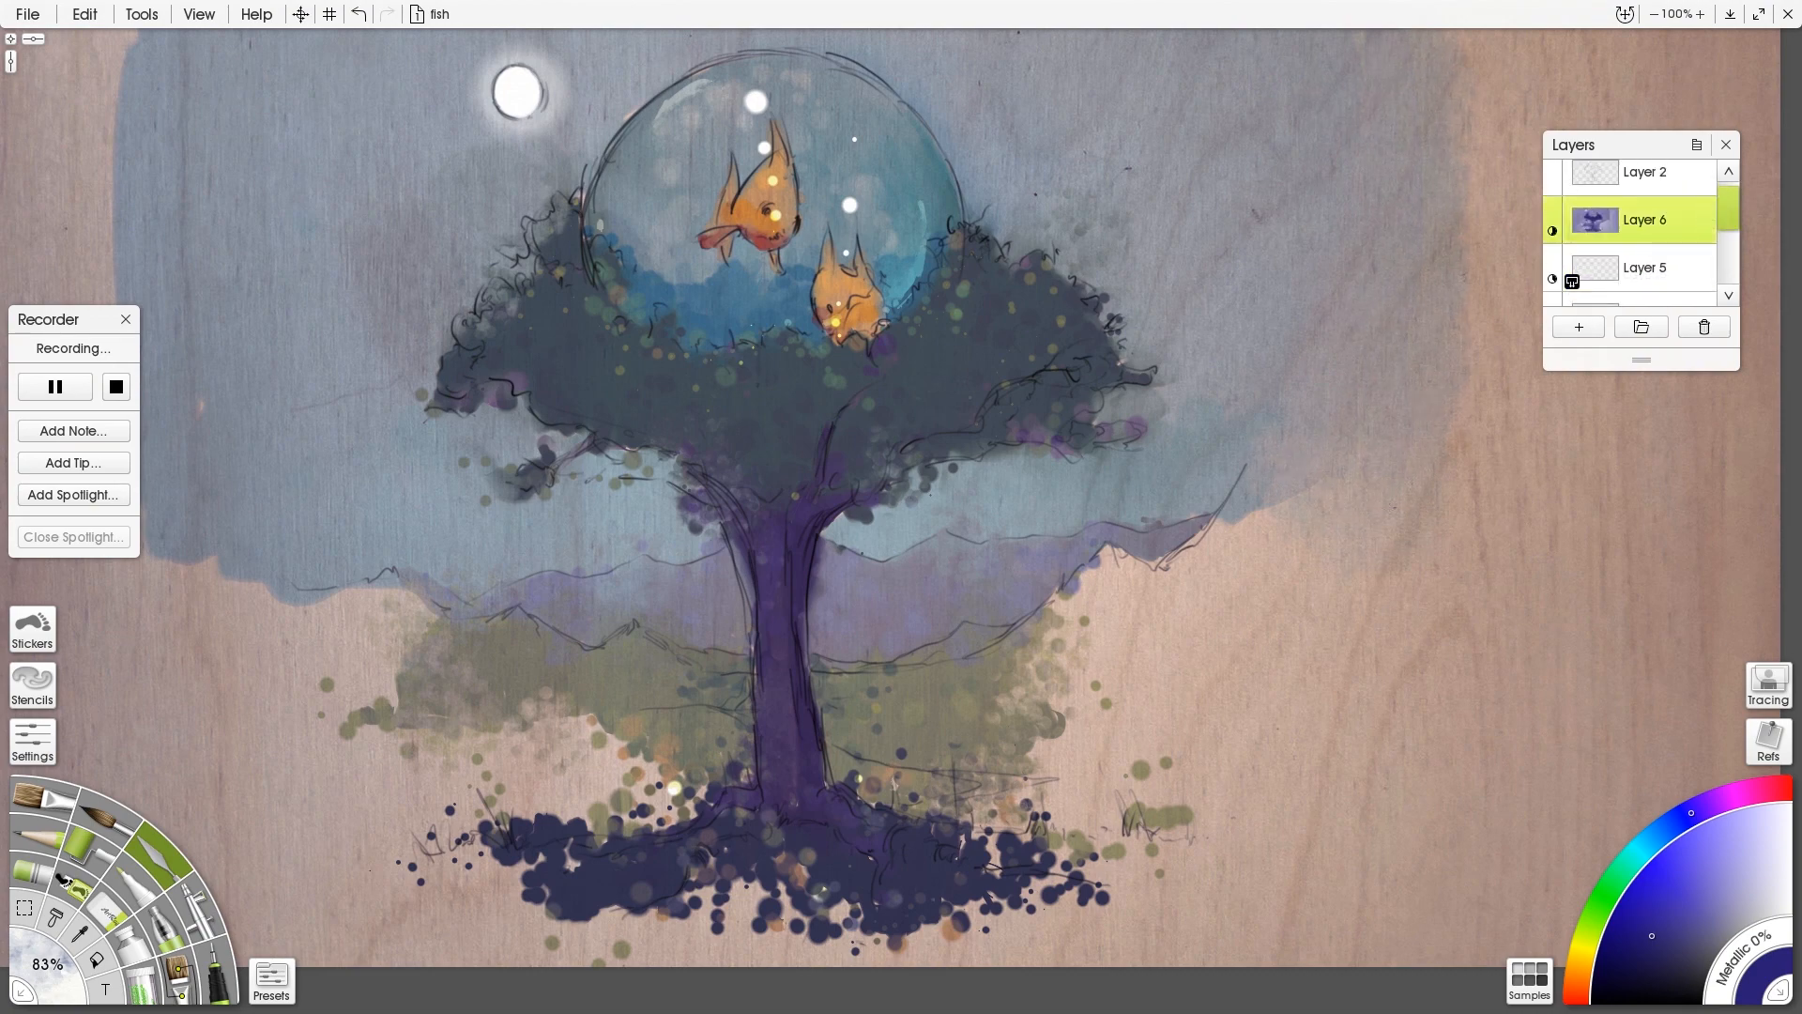
- Reselect Layer 3 and soften the sky's left edge into the wood background with the palette knife
drag(469, 395, 854, 375)
drag(1728, 209, 1728, 240)
click(1657, 261)
drag(478, 57, 601, 591)
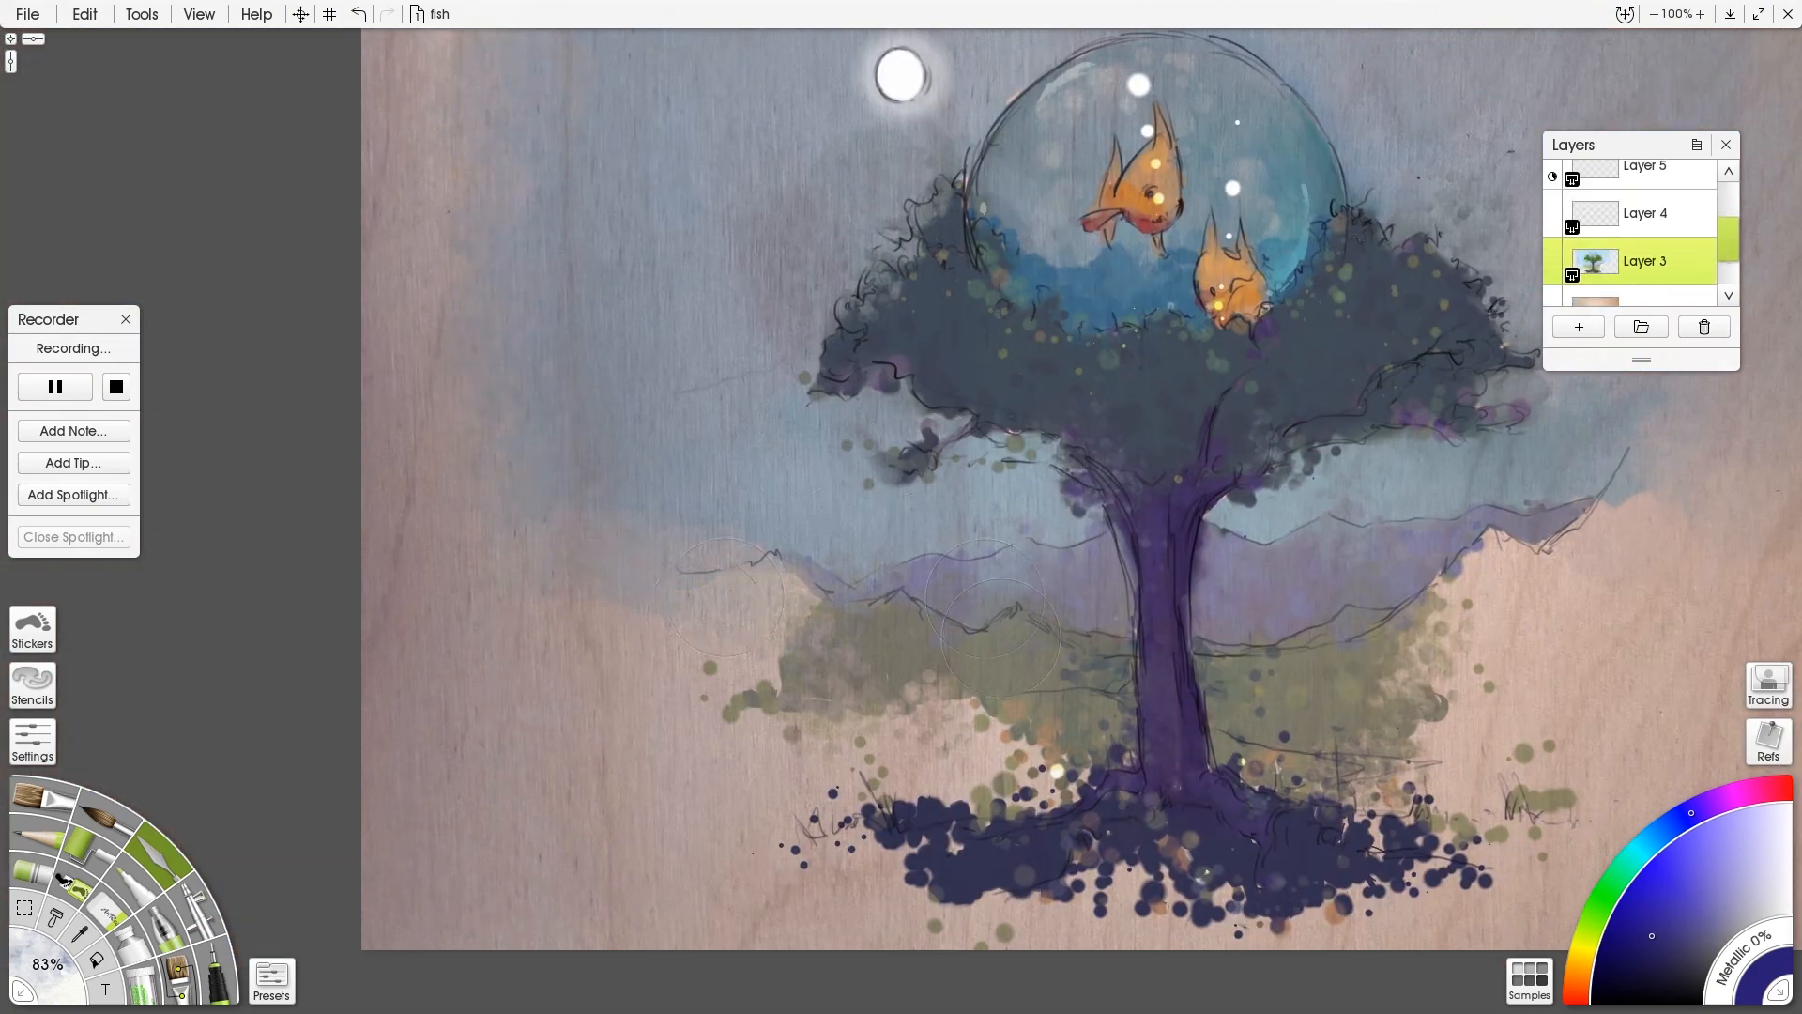
drag(844, 375, 537, 489)
drag(216, 89, 554, 85)
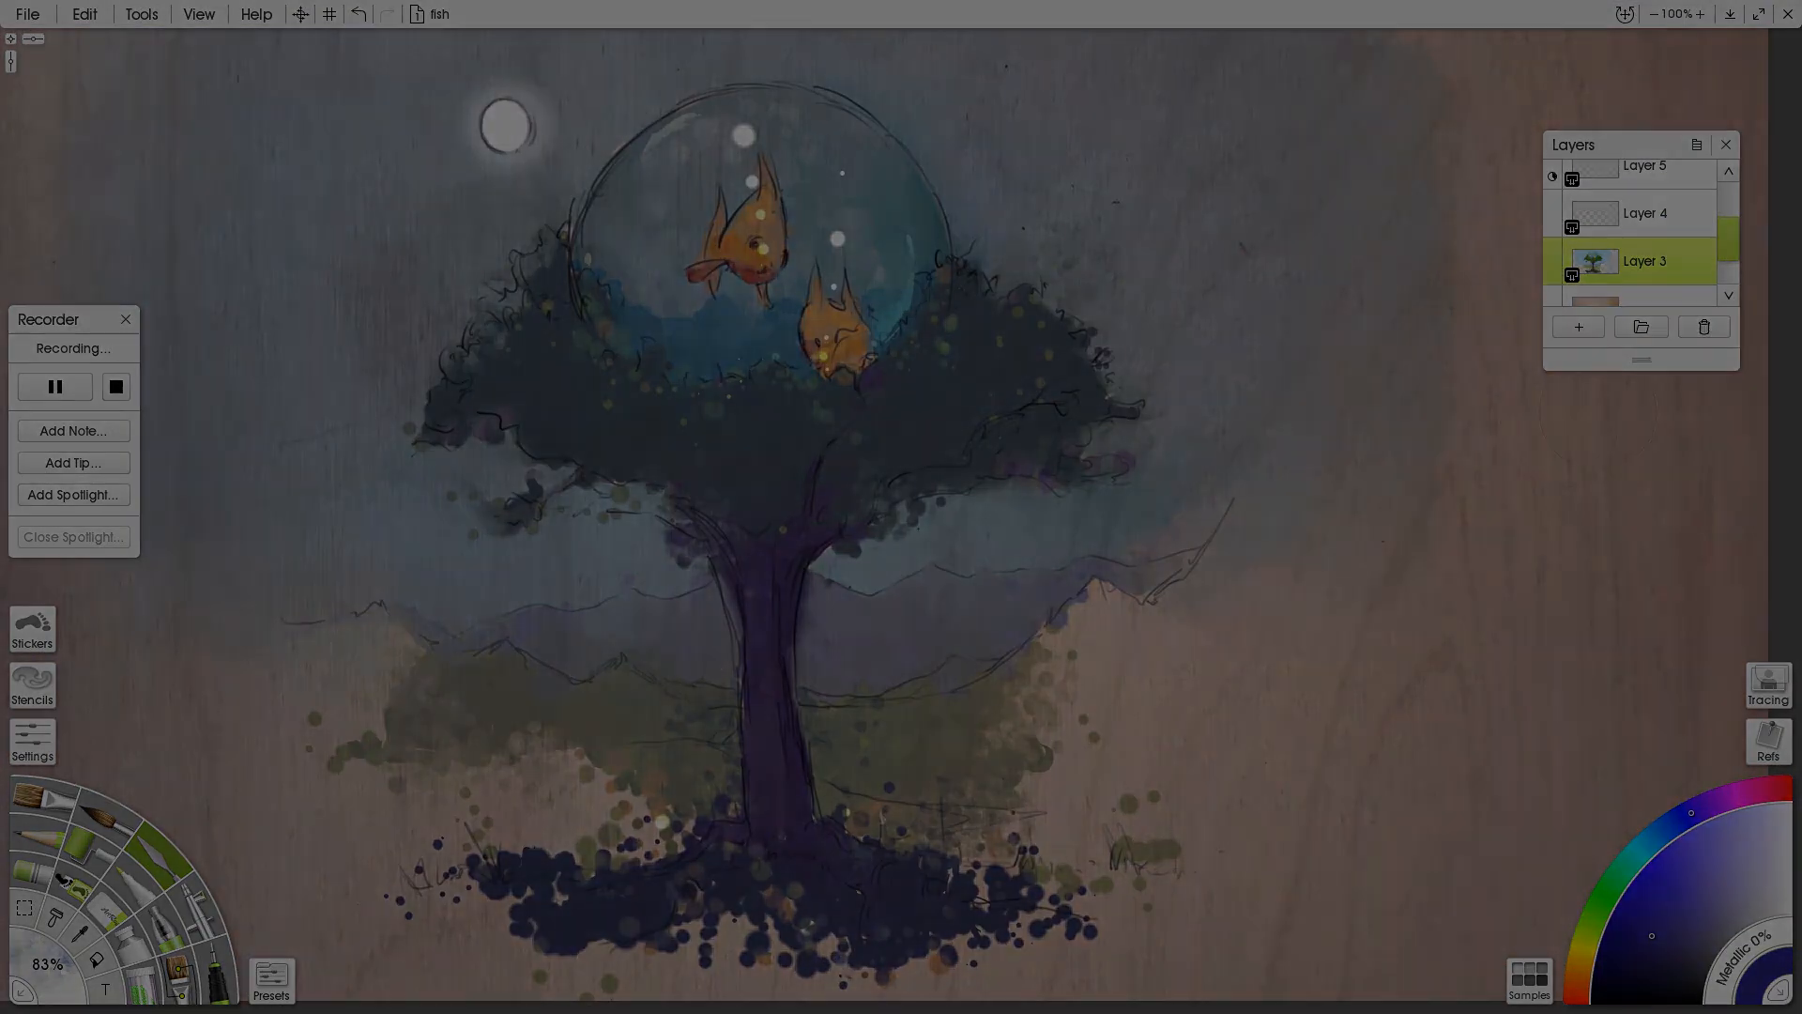